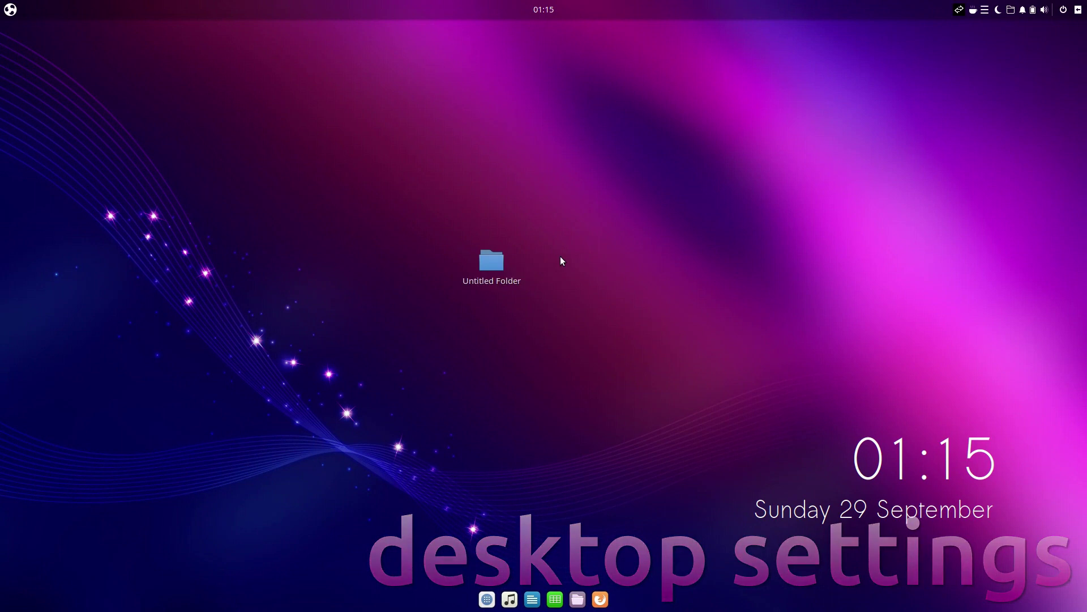
- Create a new empty file on the desktop, keeping its default name
{"action": "right_click", "coordinate": [560, 257]}
{"action": "mouse_move", "coordinate": [664, 290]}
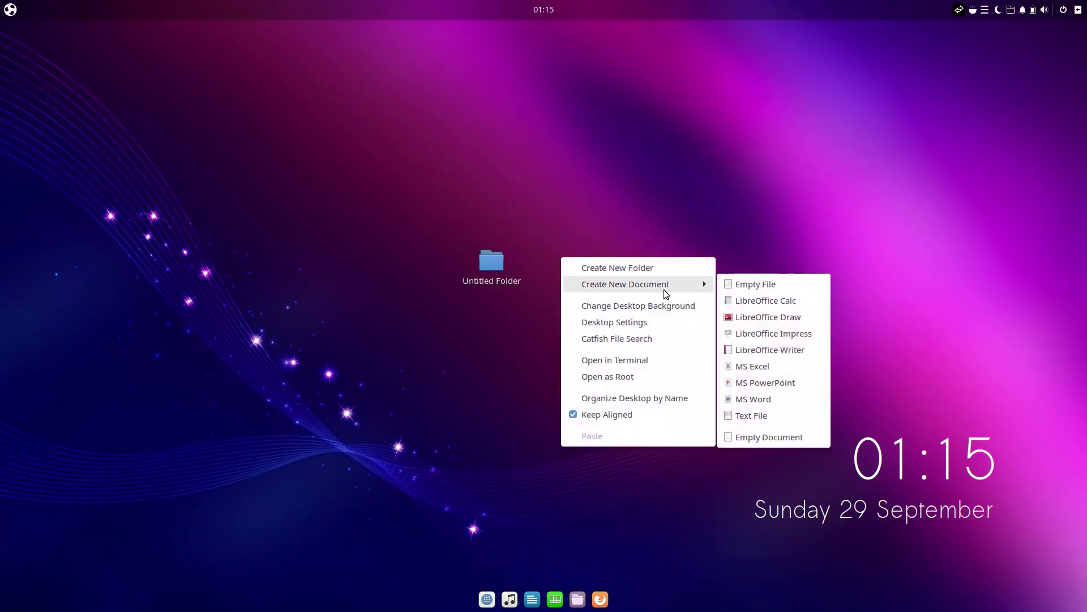
{"action": "left_click", "coordinate": [729, 287]}
{"action": "left_click", "coordinate": [697, 312]}
- Set the tyre swing picture as both the desktop background and the lock screen
{"action": "right_click", "coordinate": [697, 312]}
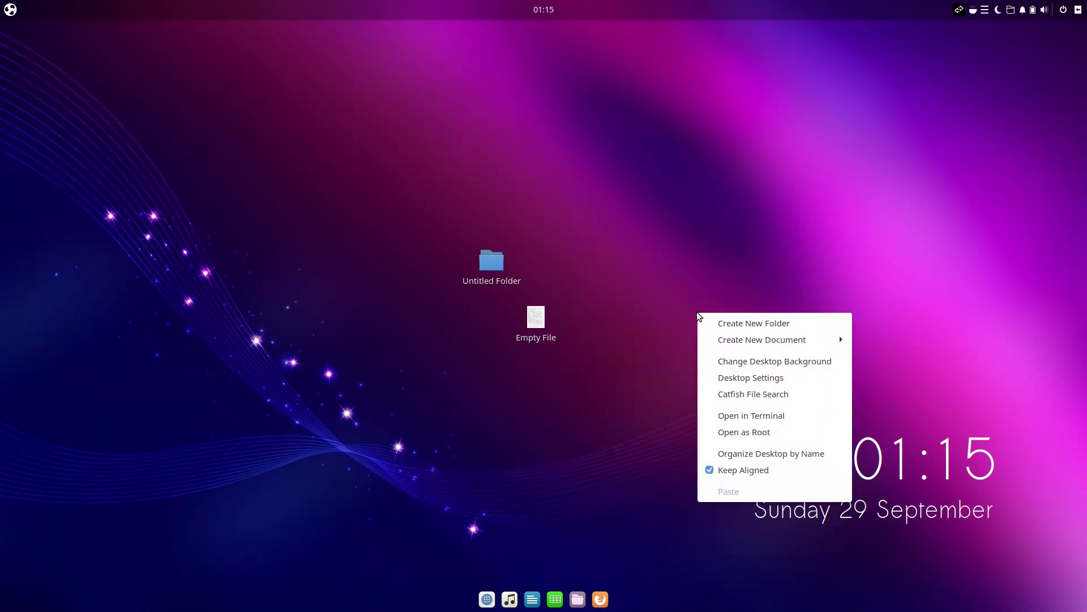
{"action": "left_click", "coordinate": [713, 365]}
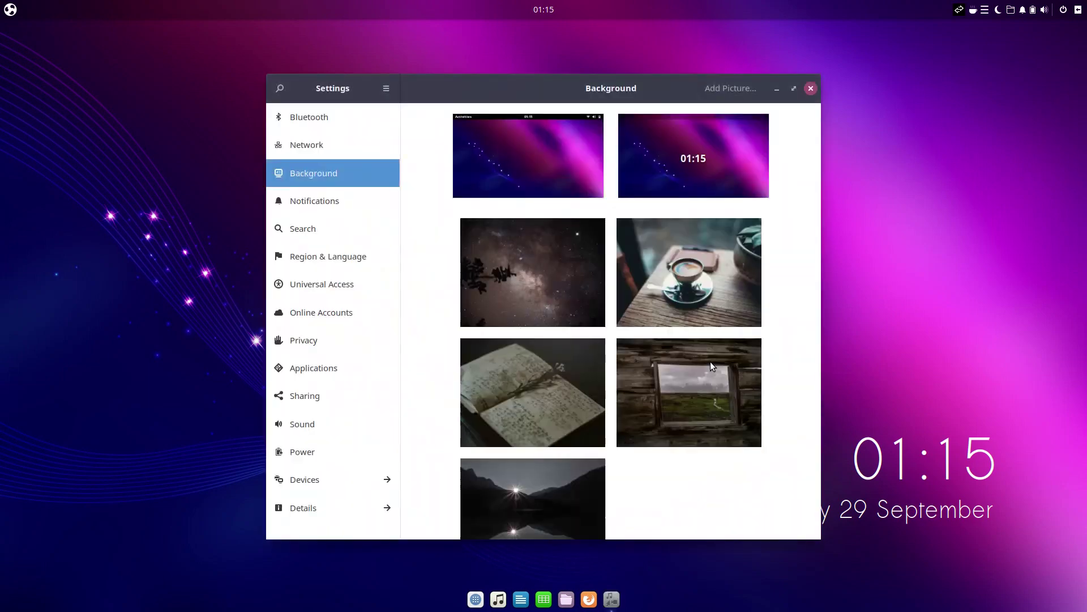
{"action": "double_click", "coordinate": [665, 80]}
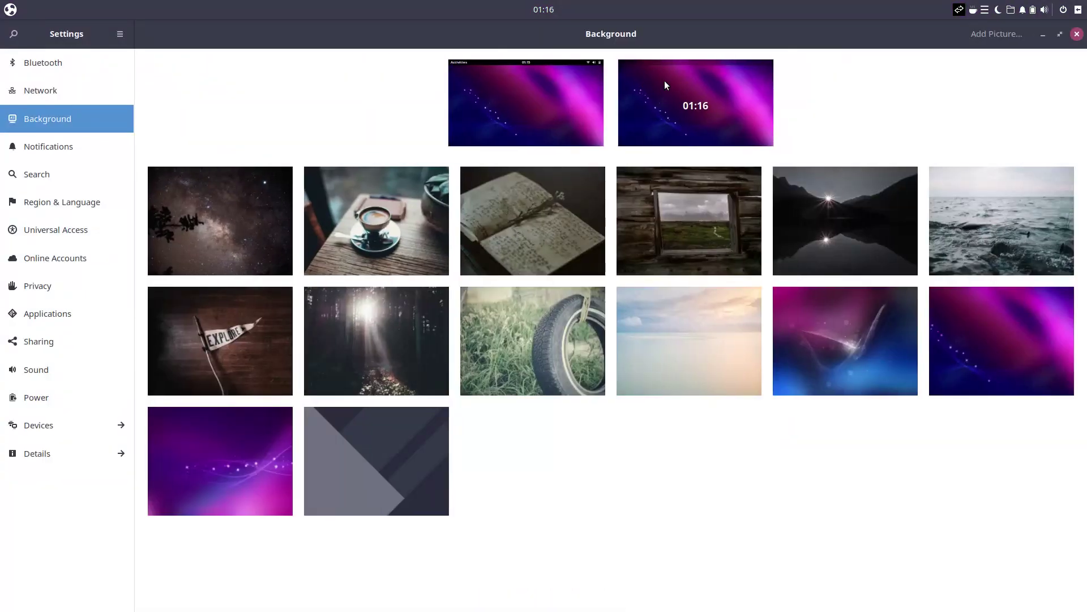
{"action": "left_click", "coordinate": [557, 342]}
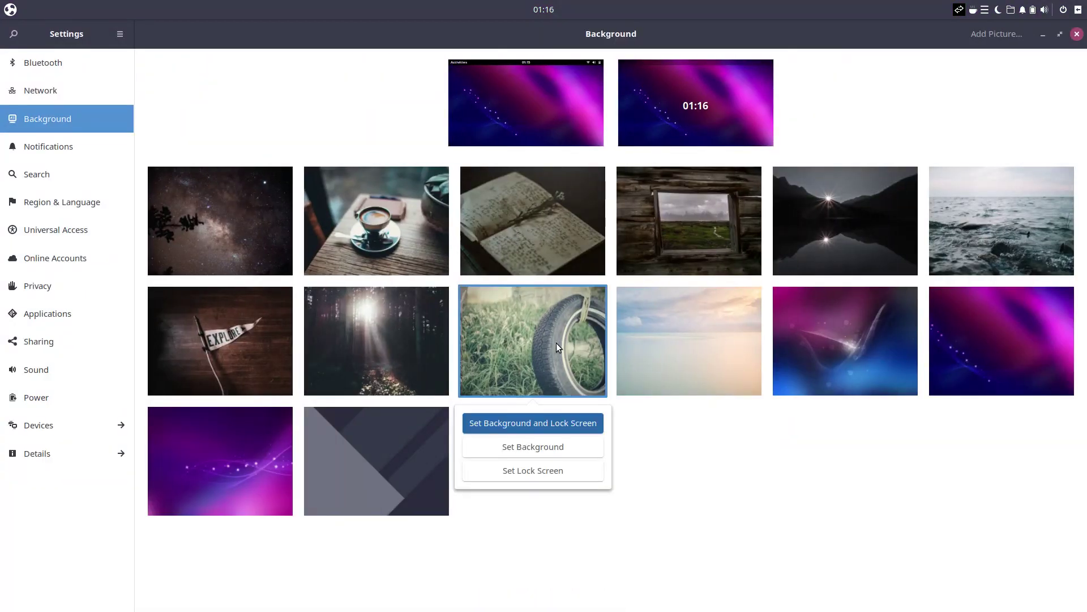
{"action": "left_click", "coordinate": [527, 425]}
- Check the picture chooser for adding custom backgrounds, cancel it and close the background settings
{"action": "left_click", "coordinate": [983, 32]}
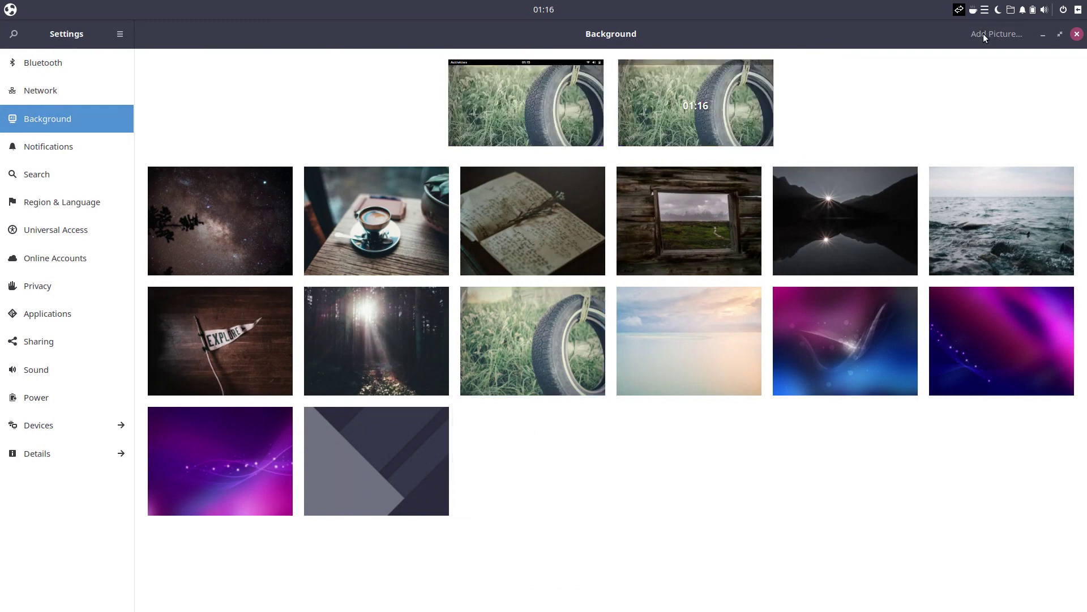
{"action": "left_click", "coordinate": [167, 49]}
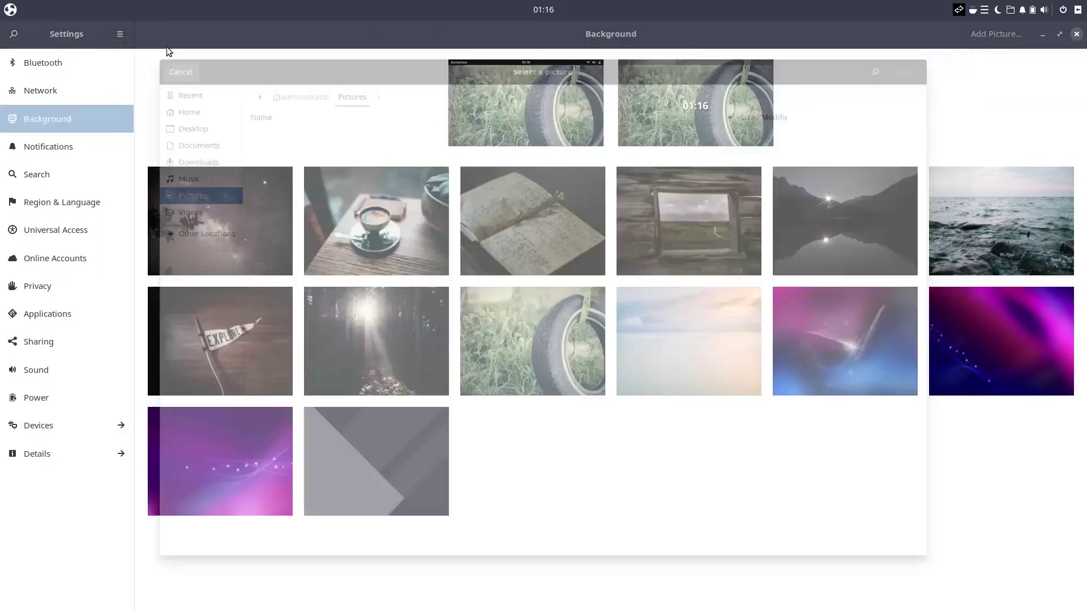
{"action": "left_click", "coordinate": [1078, 34]}
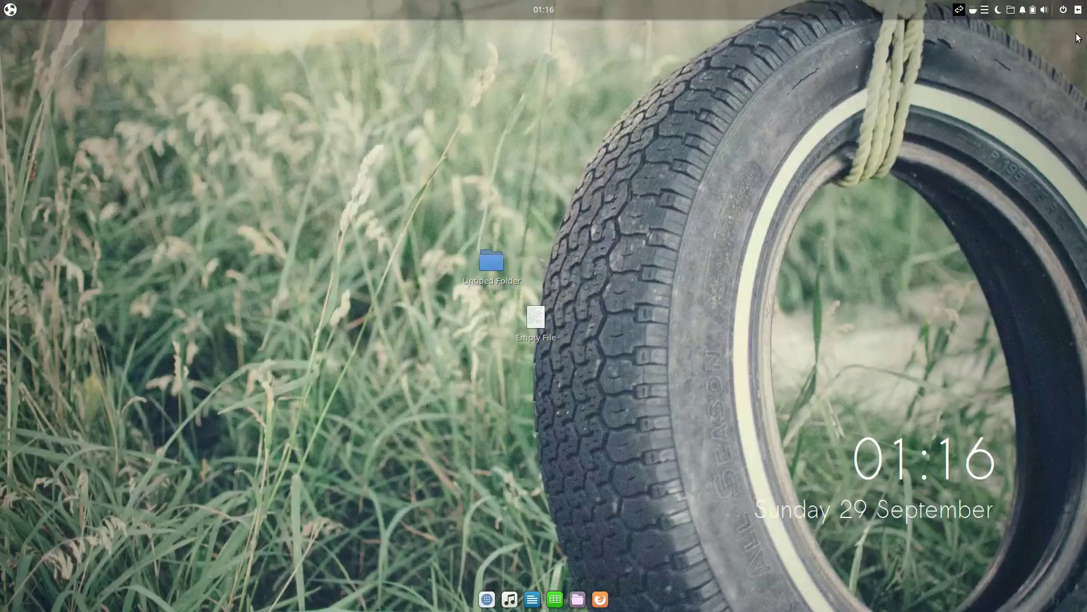
- Enable the Home directory shortcut on the desktop in Budgie Desktop Settings
{"action": "right_click", "coordinate": [668, 213]}
{"action": "left_click", "coordinate": [685, 275]}
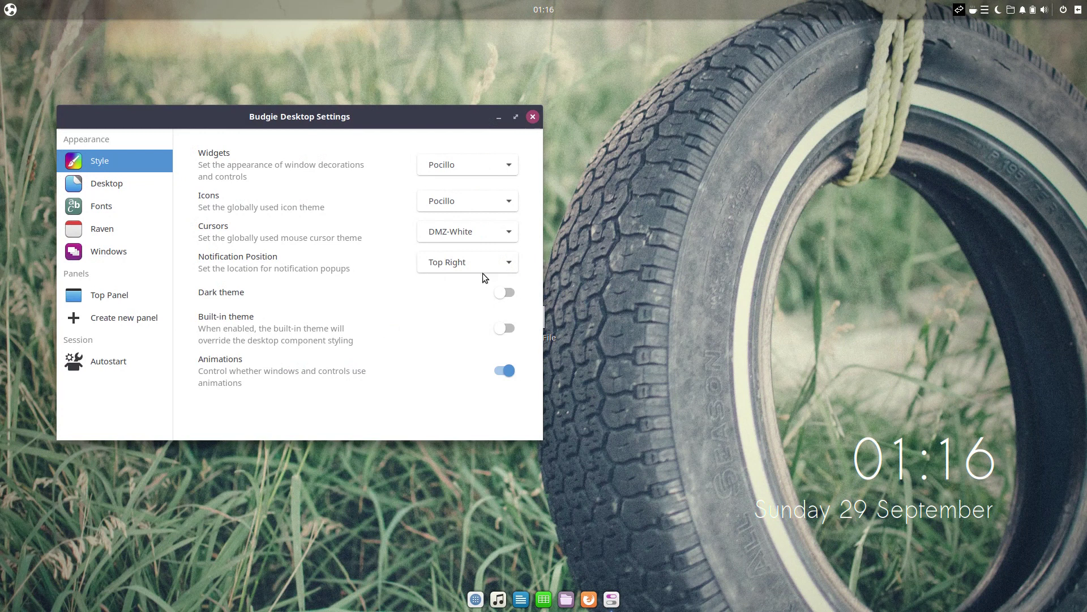
{"action": "left_click", "coordinate": [87, 187]}
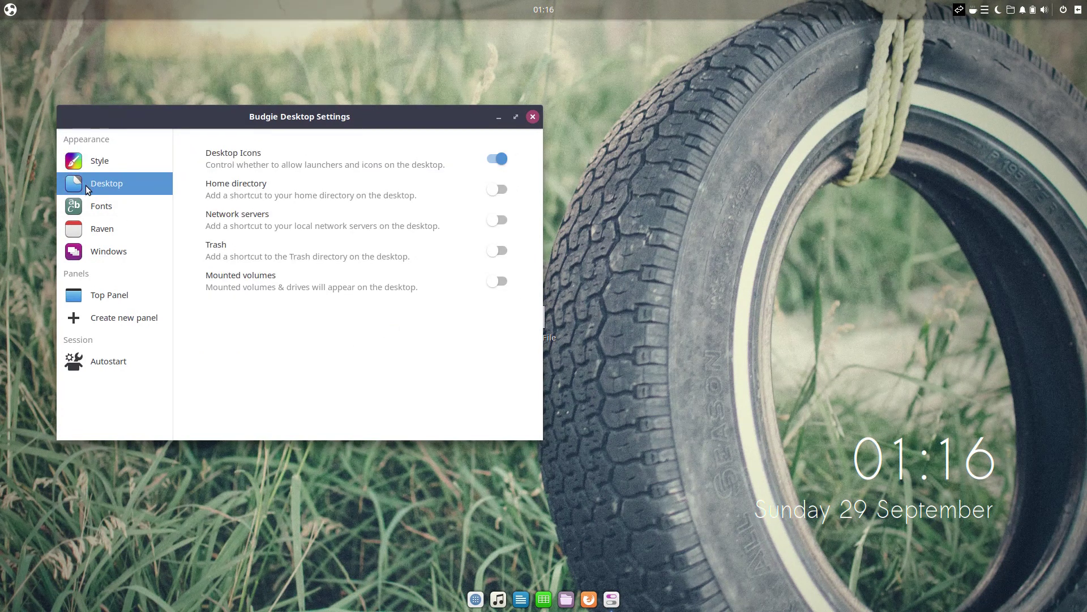
{"action": "left_click", "coordinate": [86, 202]}
{"action": "left_click", "coordinate": [87, 185]}
{"action": "left_click", "coordinate": [504, 190]}
- Look past the font and Raven settings and set the window button layout to Left
{"action": "left_click", "coordinate": [116, 210]}
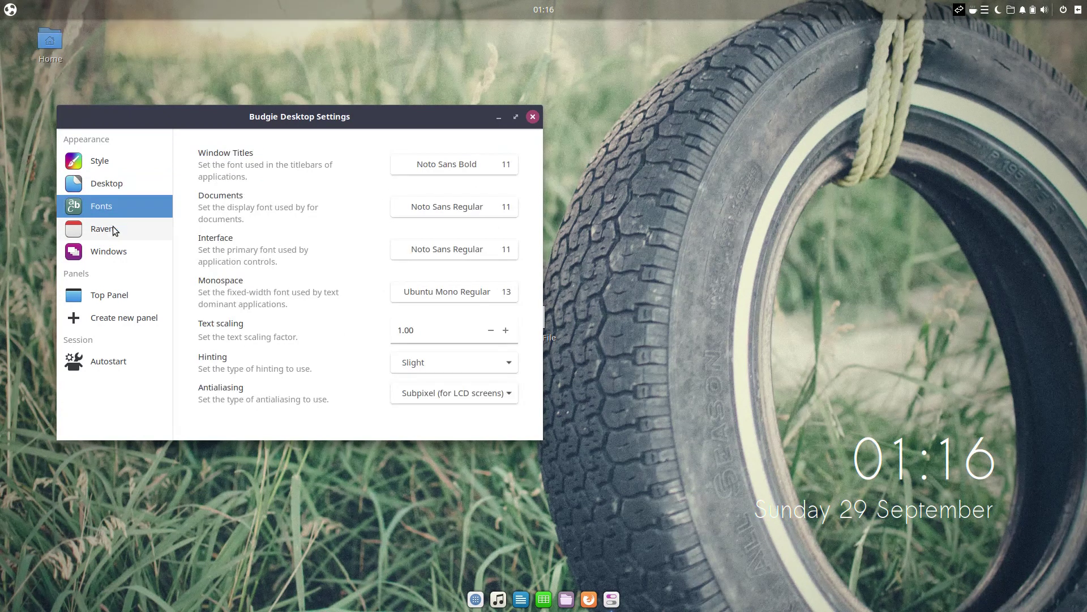
{"action": "left_click", "coordinate": [113, 233]}
{"action": "left_click", "coordinate": [114, 252]}
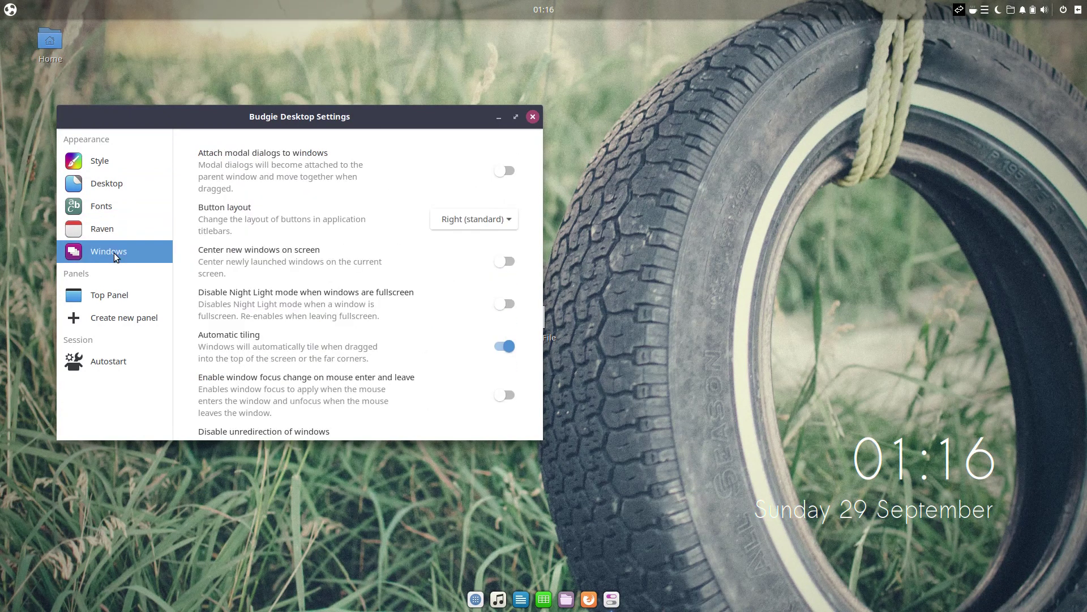
{"action": "left_click", "coordinate": [443, 226]}
{"action": "left_click", "coordinate": [445, 236]}
{"action": "scroll", "coordinate": [538, 227], "scroll_direction": "down", "scroll_amount": 2}
- Review the top panel's settings and the autostart apps, and close the desktop settings
{"action": "left_click", "coordinate": [122, 299]}
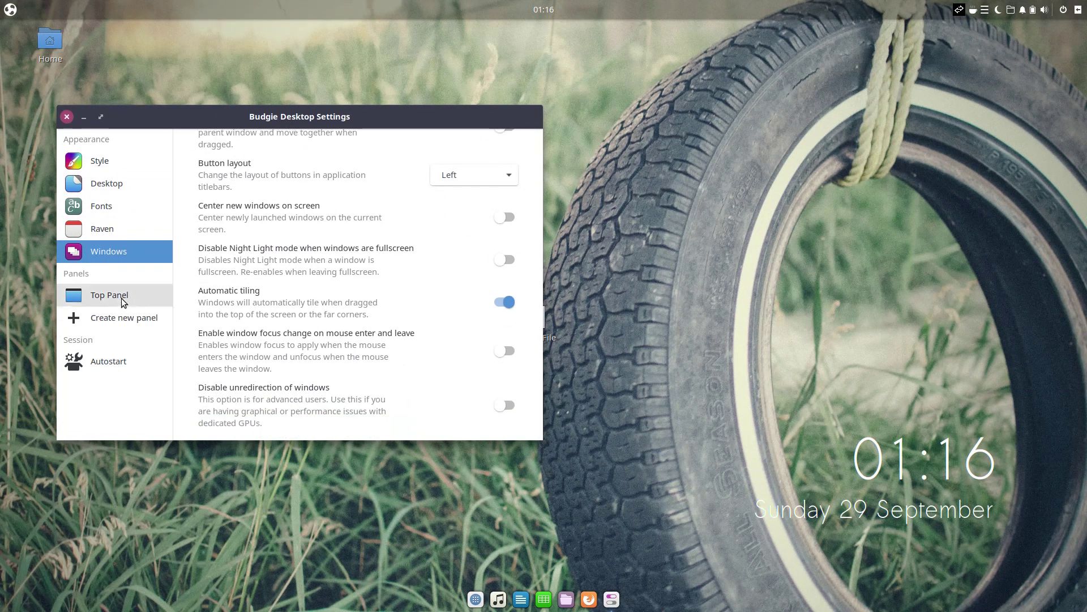
{"action": "left_click", "coordinate": [369, 148]}
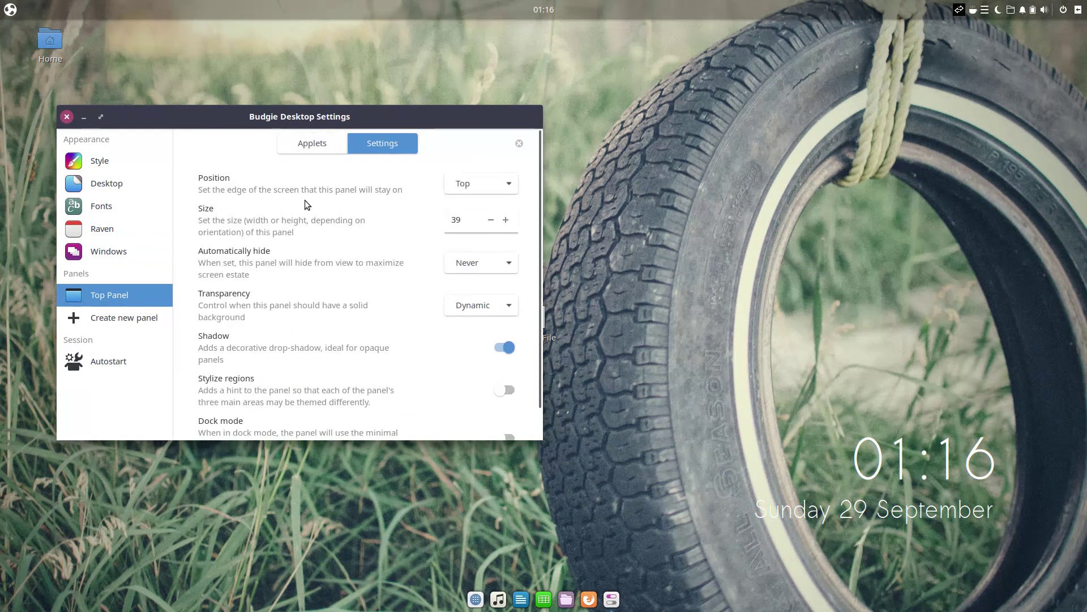
{"action": "left_click", "coordinate": [116, 362]}
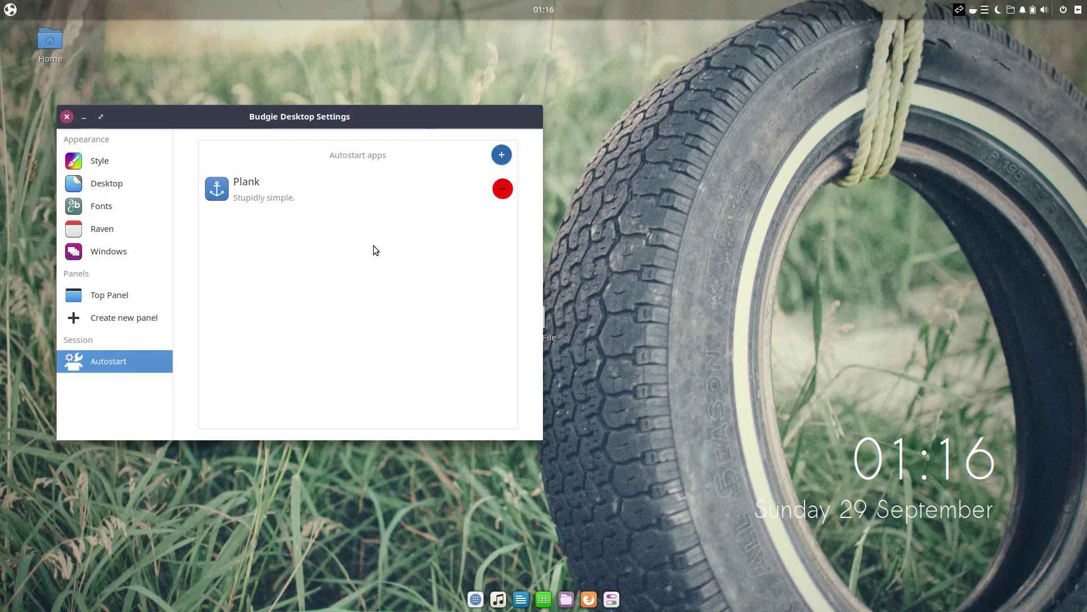
{"action": "left_click", "coordinate": [67, 117]}
- Open Catfish File Search from the desktop, view its search options and close it
{"action": "right_click", "coordinate": [355, 121]}
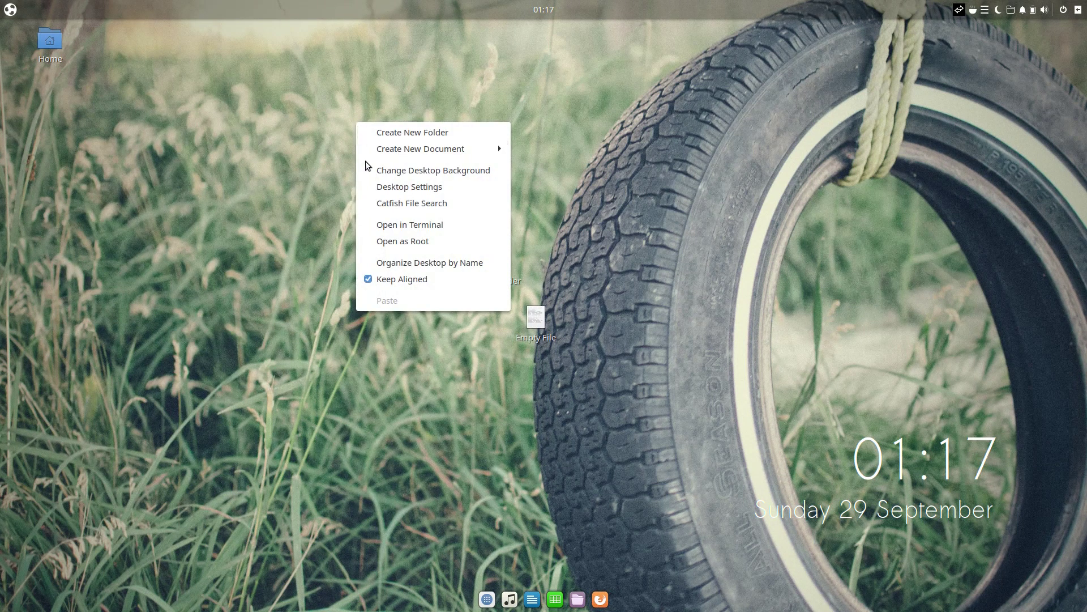
{"action": "left_click", "coordinate": [368, 202]}
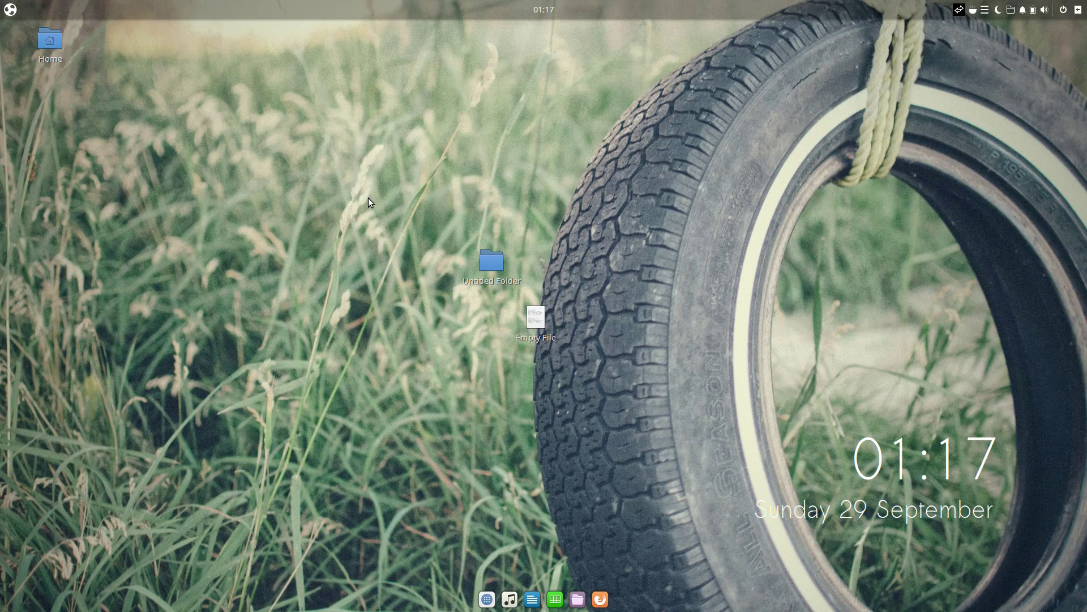
{"action": "left_click", "coordinate": [463, 175]}
{"action": "left_click", "coordinate": [464, 173]}
{"action": "left_click", "coordinate": [716, 175]}
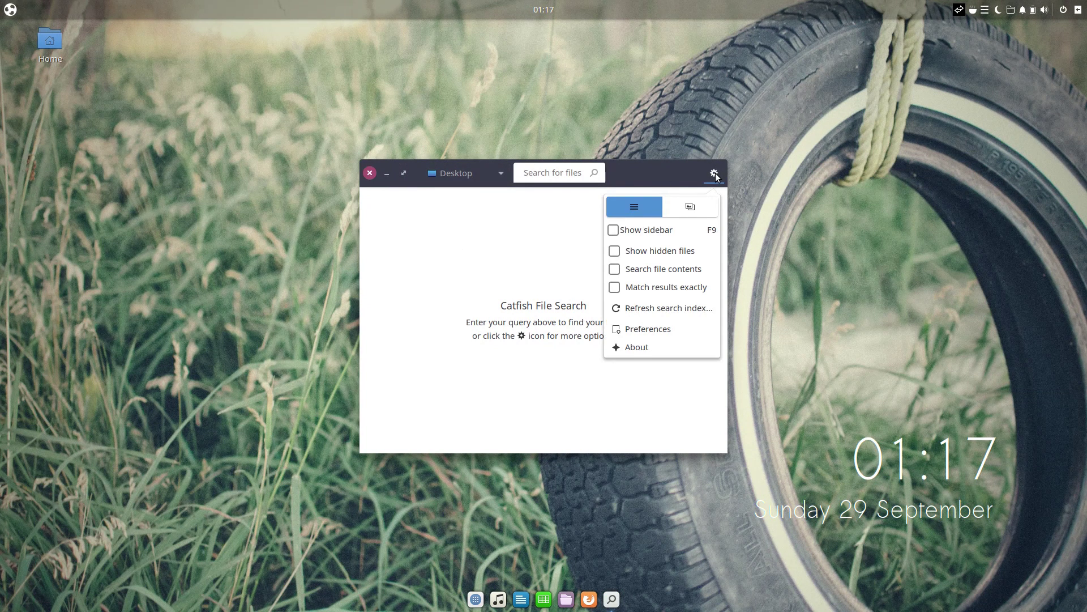
{"action": "left_click", "coordinate": [715, 177]}
{"action": "left_click", "coordinate": [371, 173]}
- Open a terminal from the desktop, check the kernel version with uname -r and close the terminal
{"action": "right_click", "coordinate": [372, 171]}
{"action": "left_click", "coordinate": [385, 279]}
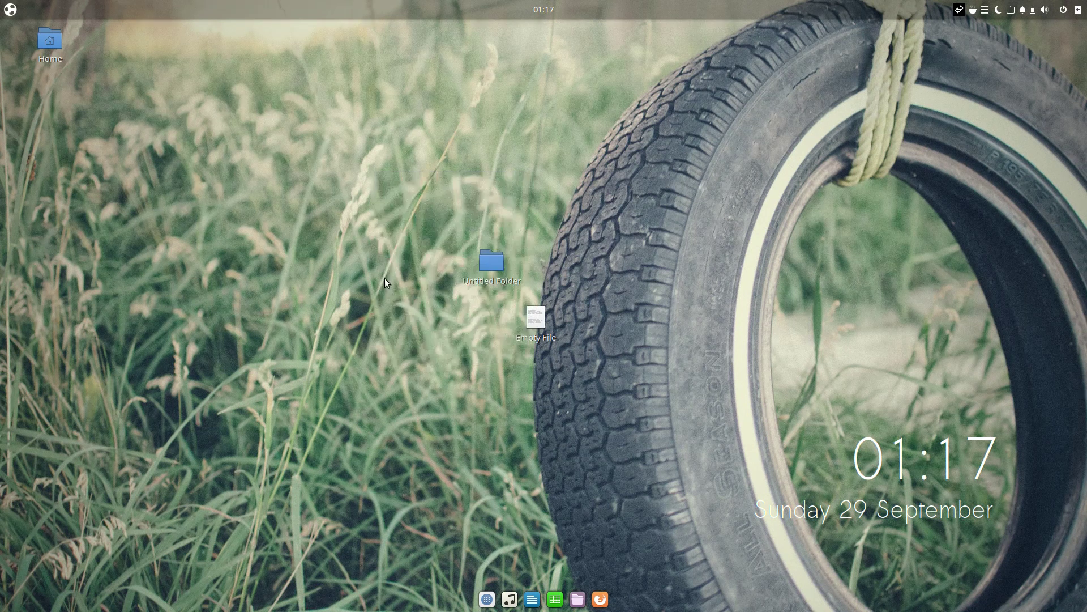
{"action": "type", "text": "uname -r"}
{"action": "key", "text": "Return"}
{"action": "left_click_drag", "start_coordinate": [232, 79], "coordinate": [134, 85]}
{"action": "left_click", "coordinate": [145, 34]}
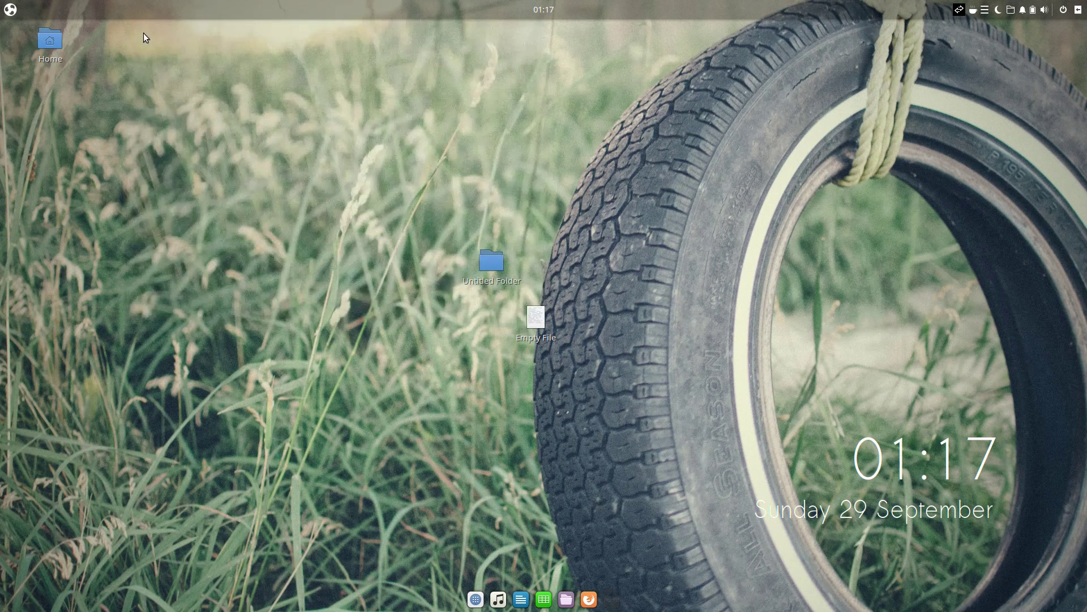
- Organize the desktop icons by name
{"action": "right_click", "coordinate": [193, 200]}
{"action": "left_click", "coordinate": [216, 339]}
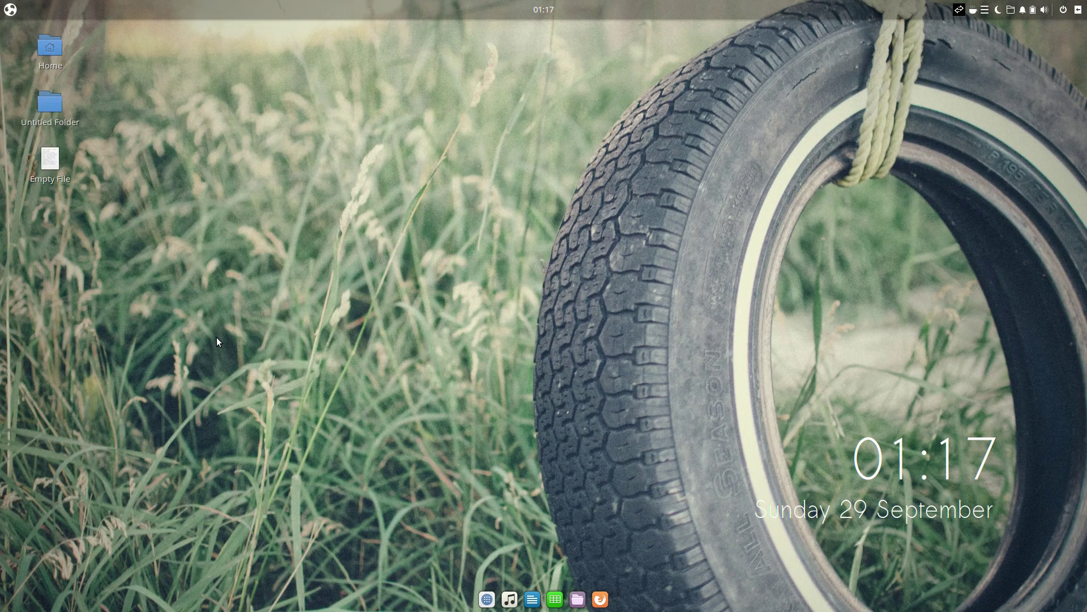
{"action": "right_click", "coordinate": [217, 340]}
{"action": "left_click", "coordinate": [239, 545]}
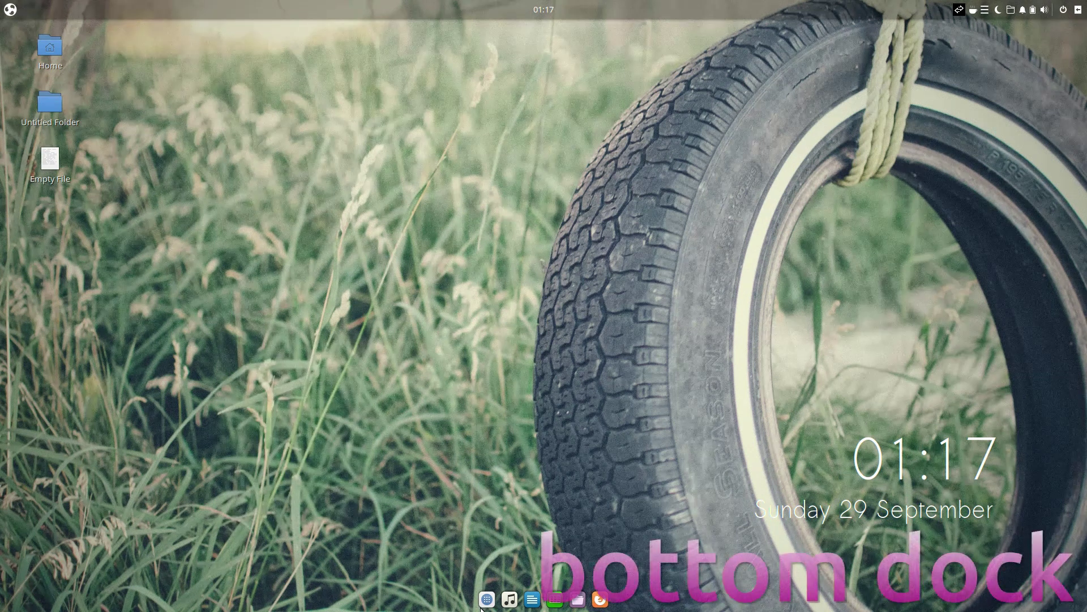
- Examine the context options of the dock launchers, including those of Firefox
{"action": "right_click", "coordinate": [503, 608]}
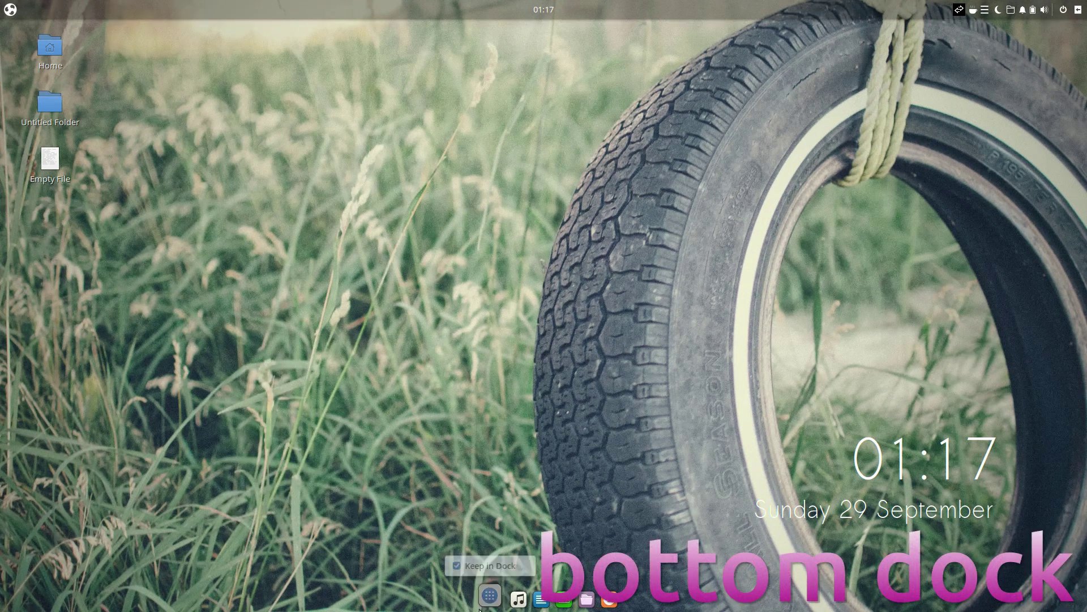
{"action": "right_click", "coordinate": [517, 600]}
{"action": "right_click", "coordinate": [540, 598]}
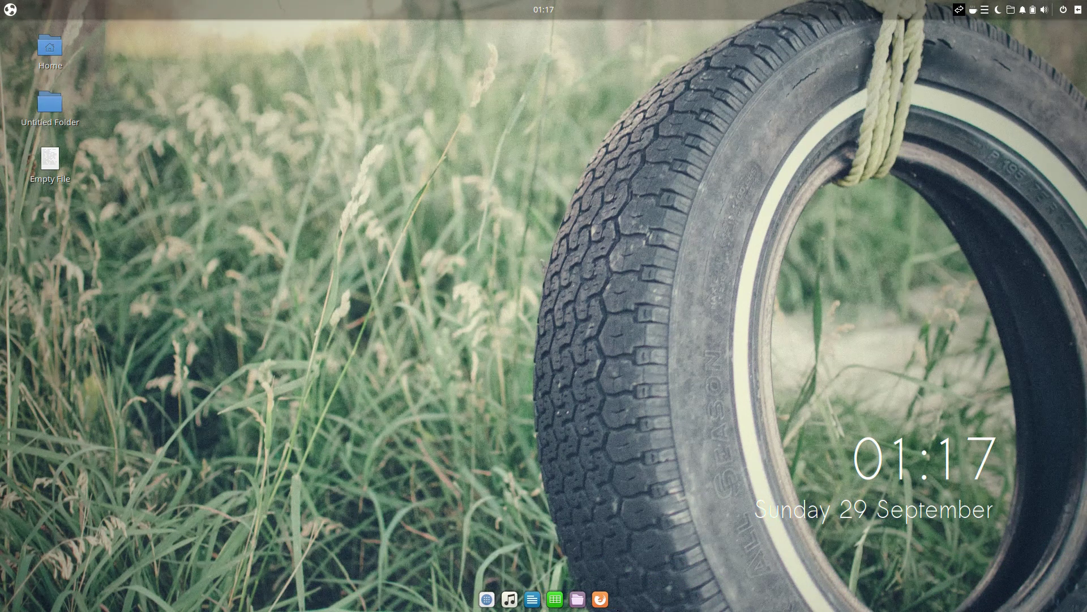
{"action": "right_click", "coordinate": [618, 610]}
{"action": "right_click", "coordinate": [600, 599]}
{"action": "right_click", "coordinate": [599, 599]}
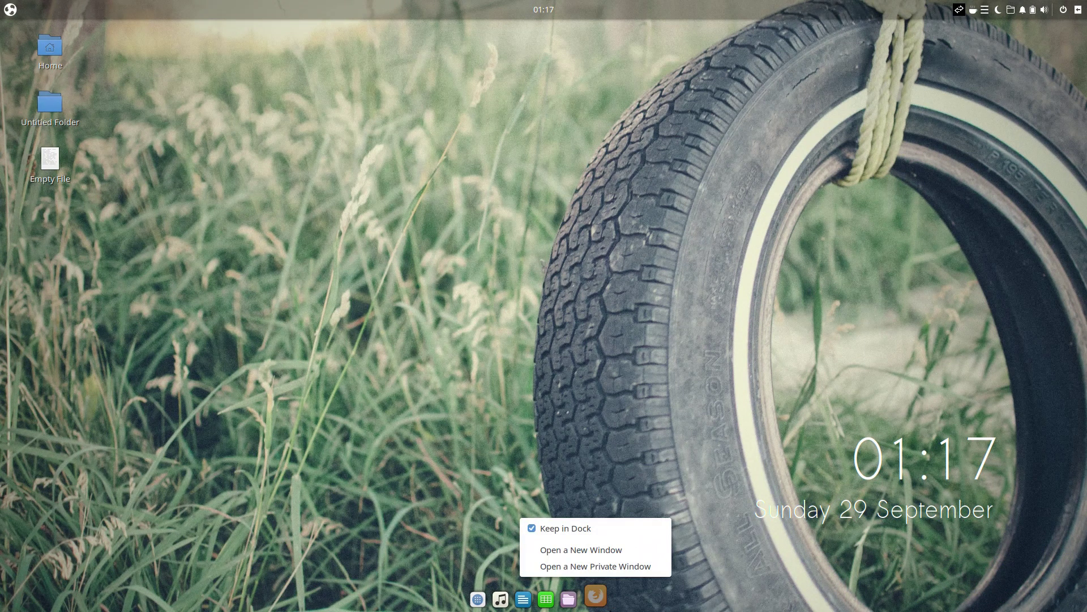
{"action": "right_click", "coordinate": [595, 596]}
{"action": "right_click", "coordinate": [598, 597]}
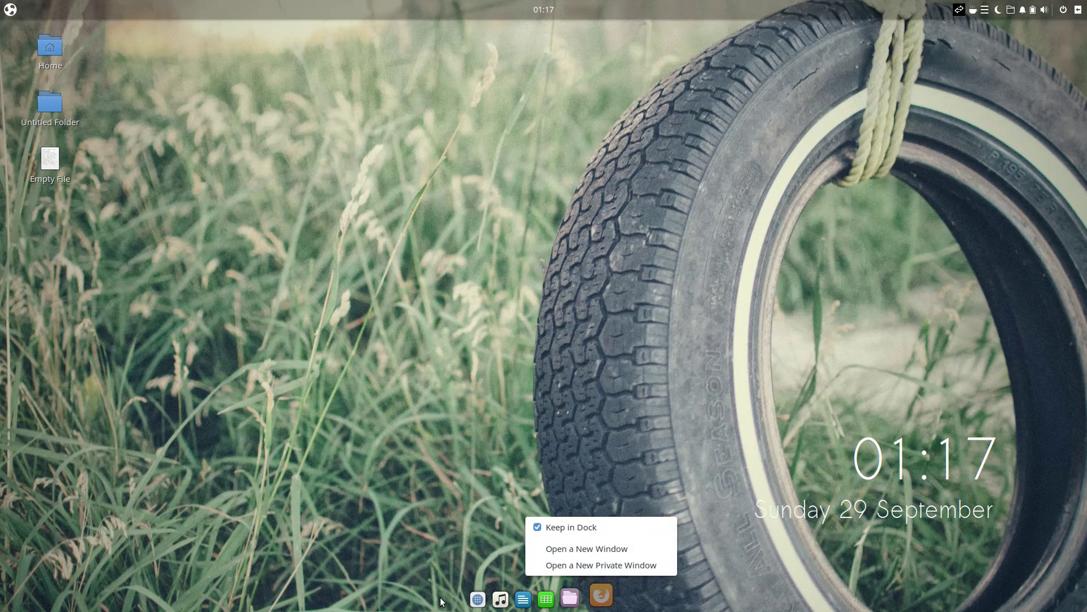
{"action": "right_click", "coordinate": [455, 609]}
{"action": "left_click", "coordinate": [460, 609]}
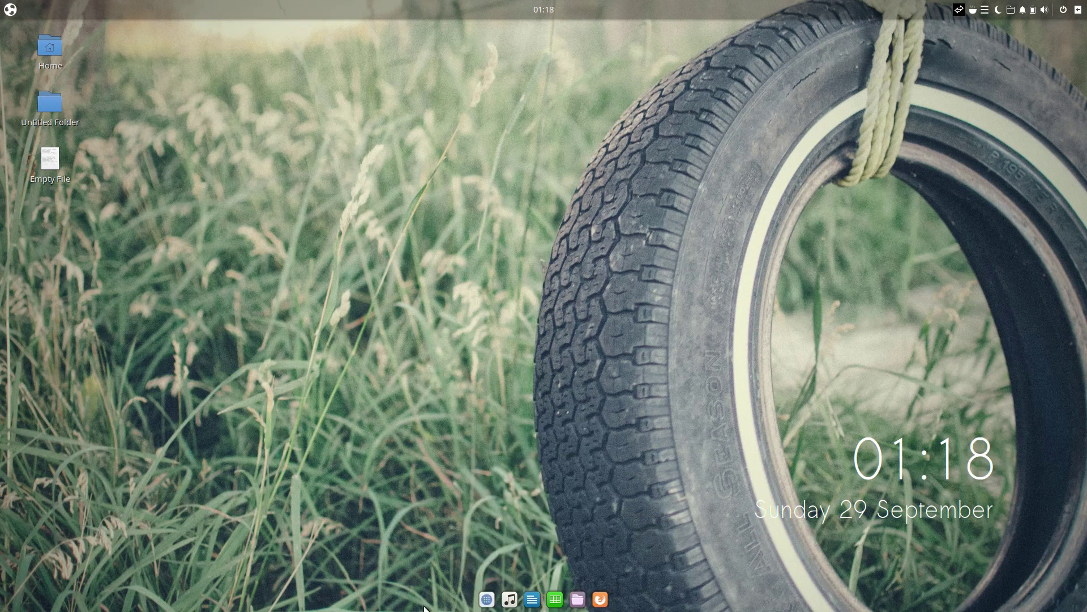
{"action": "right_click", "coordinate": [479, 609]}
{"action": "left_click", "coordinate": [487, 609]}
- Open the software store from the dock and view the installed applications and available updates
{"action": "left_click", "coordinate": [486, 602]}
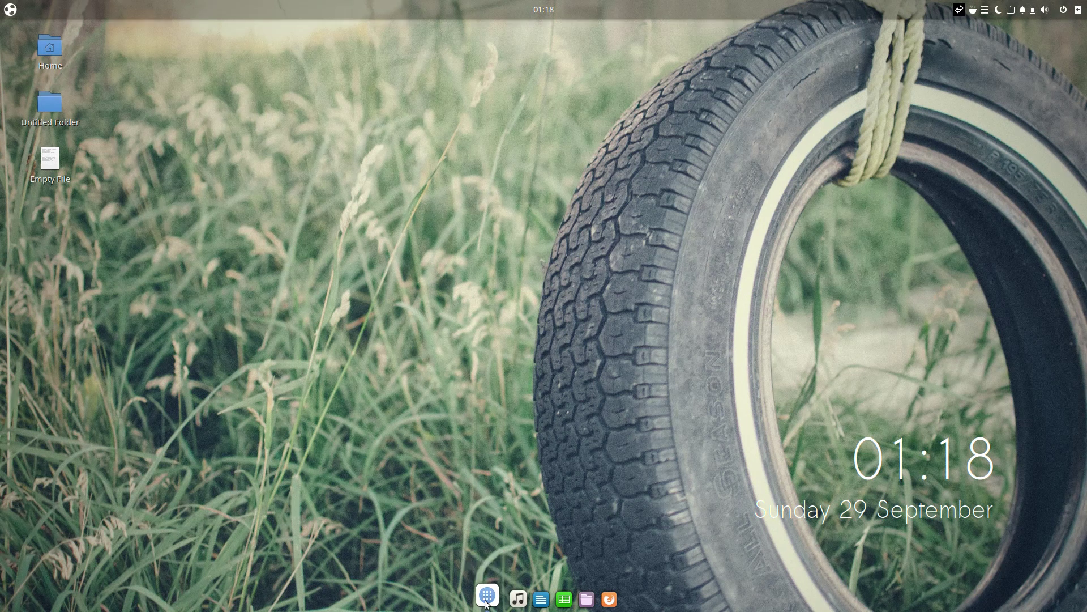
{"action": "left_click", "coordinate": [542, 396]}
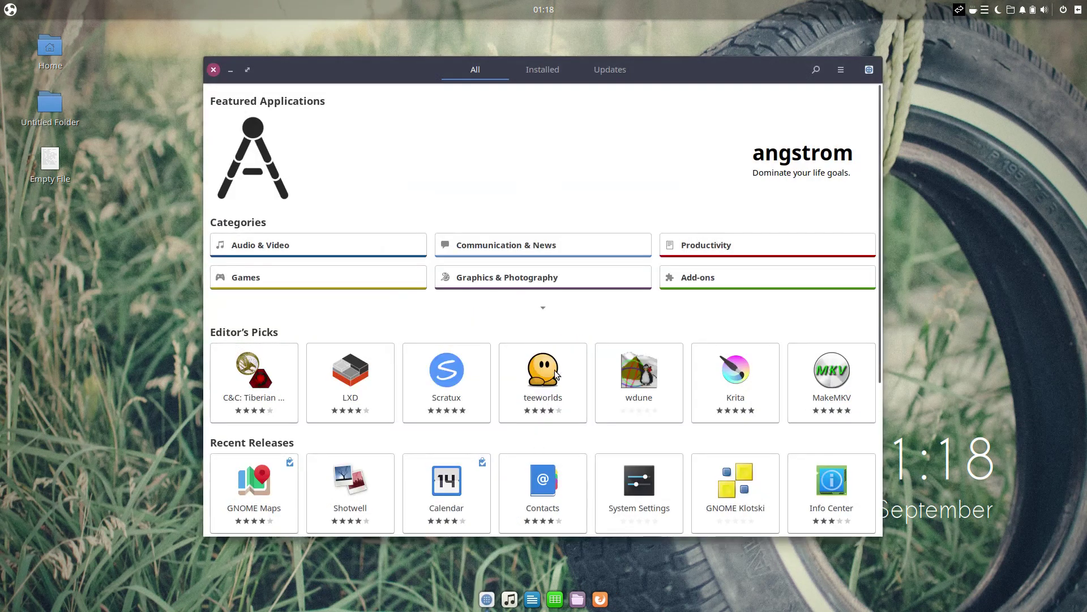
{"action": "left_click", "coordinate": [542, 70]}
{"action": "left_click", "coordinate": [602, 71]}
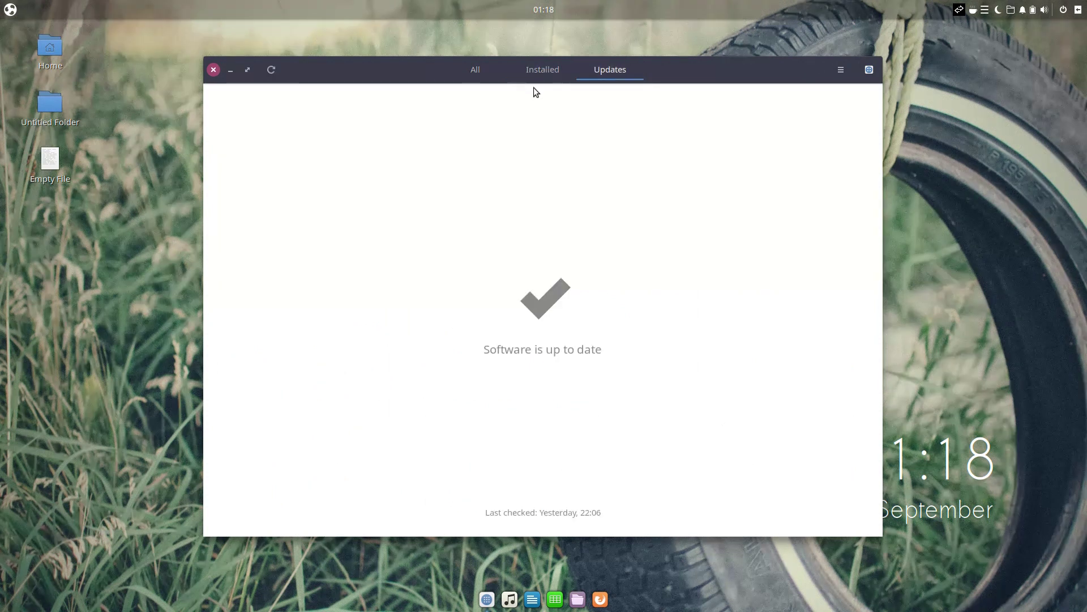
- Return to the full software catalogue and search it for "steam"
{"action": "left_click", "coordinate": [478, 73]}
{"action": "left_click", "coordinate": [816, 69]}
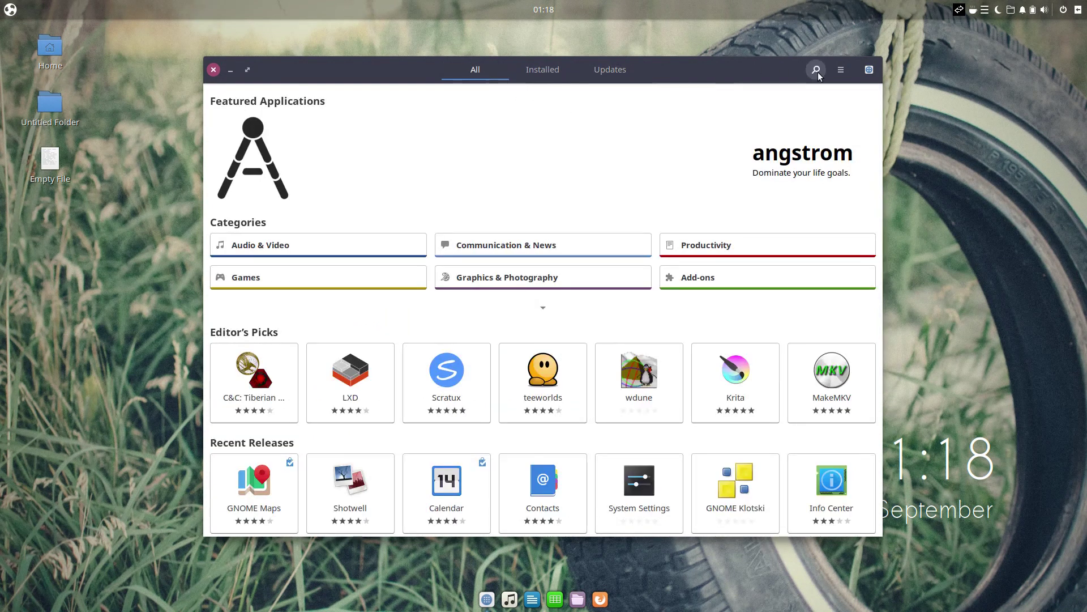
{"action": "type", "text": "steam"}
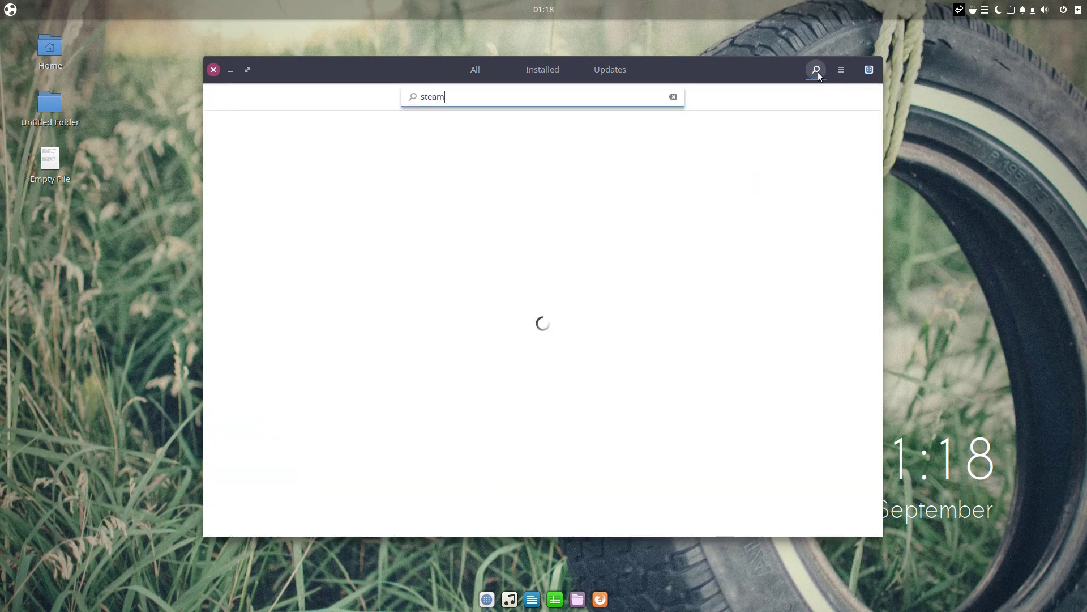
- Remove the music player launcher from the dock
{"action": "right_click", "coordinate": [509, 596]}
{"action": "left_click", "coordinate": [493, 494]}
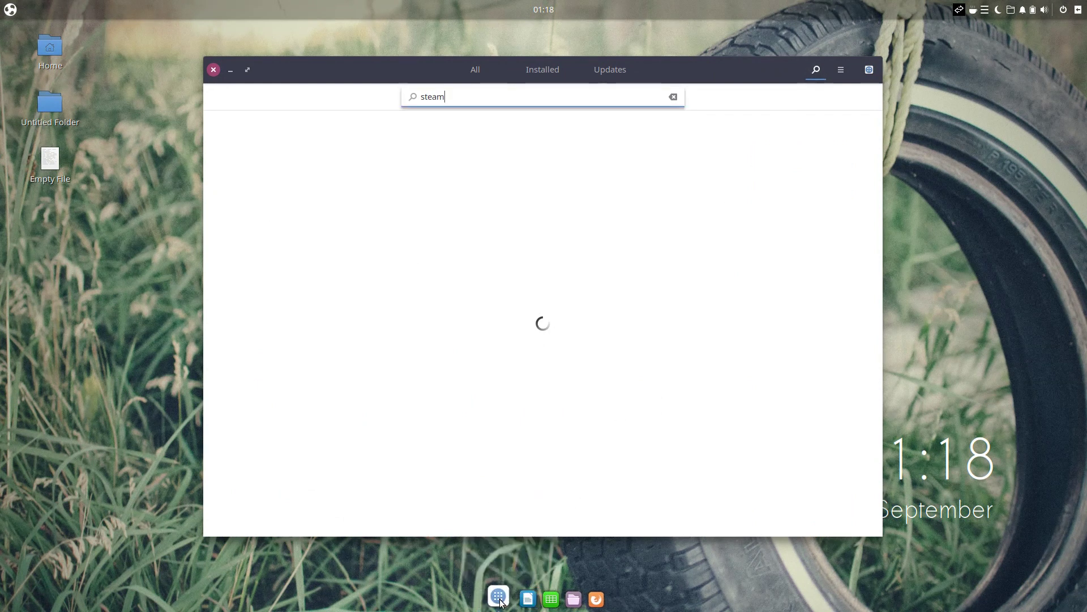
- Launch LibreOffice Writer from the dock and remove the LibreOffice Calc launcher from the dock
{"action": "left_click", "coordinate": [520, 596]}
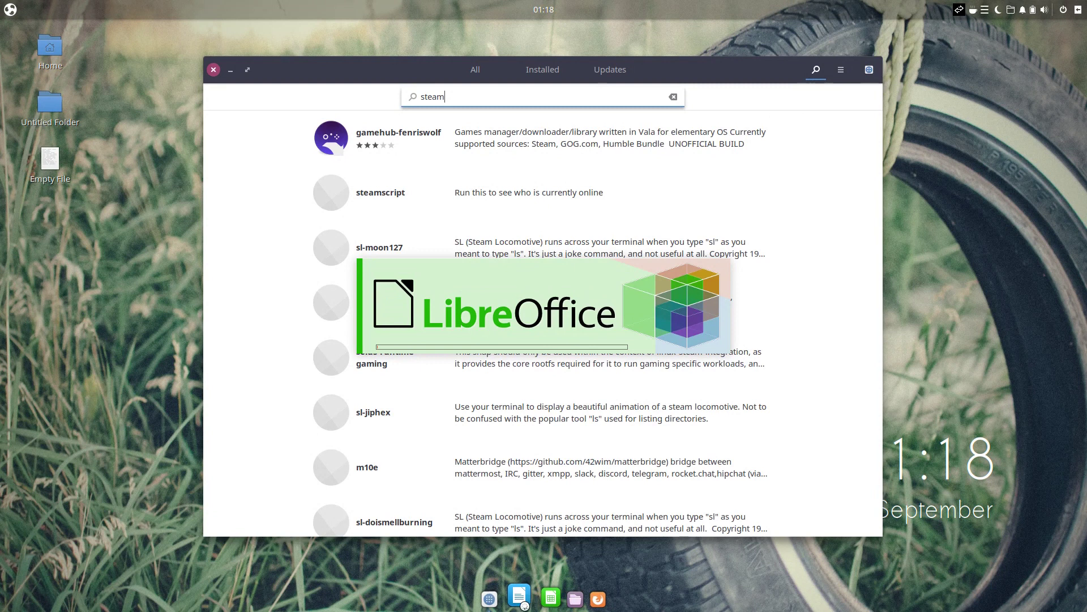
{"action": "right_click", "coordinate": [525, 608]}
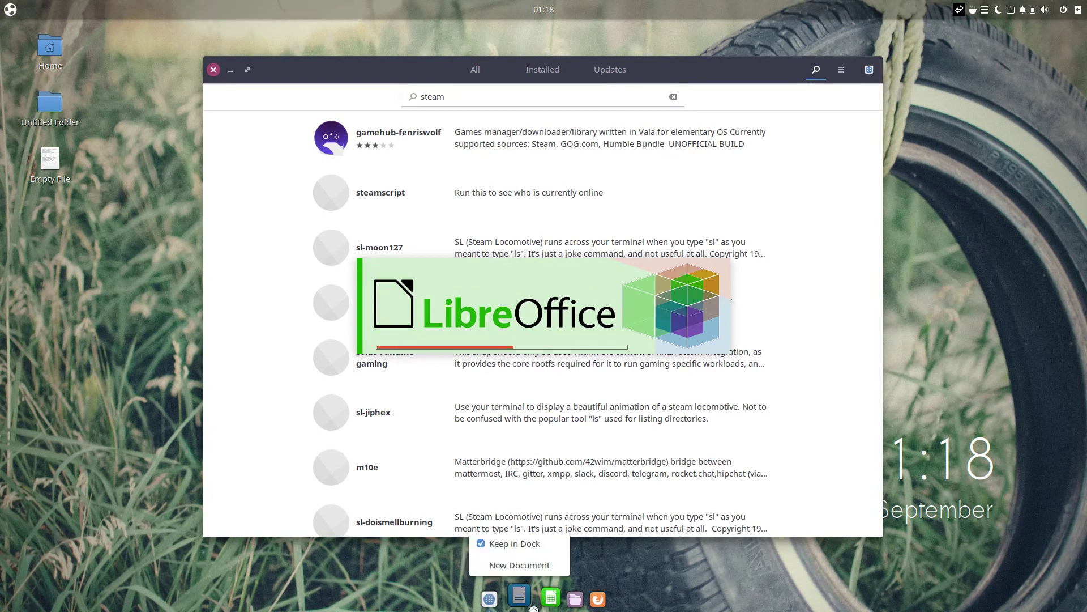
{"action": "right_click", "coordinate": [543, 596]}
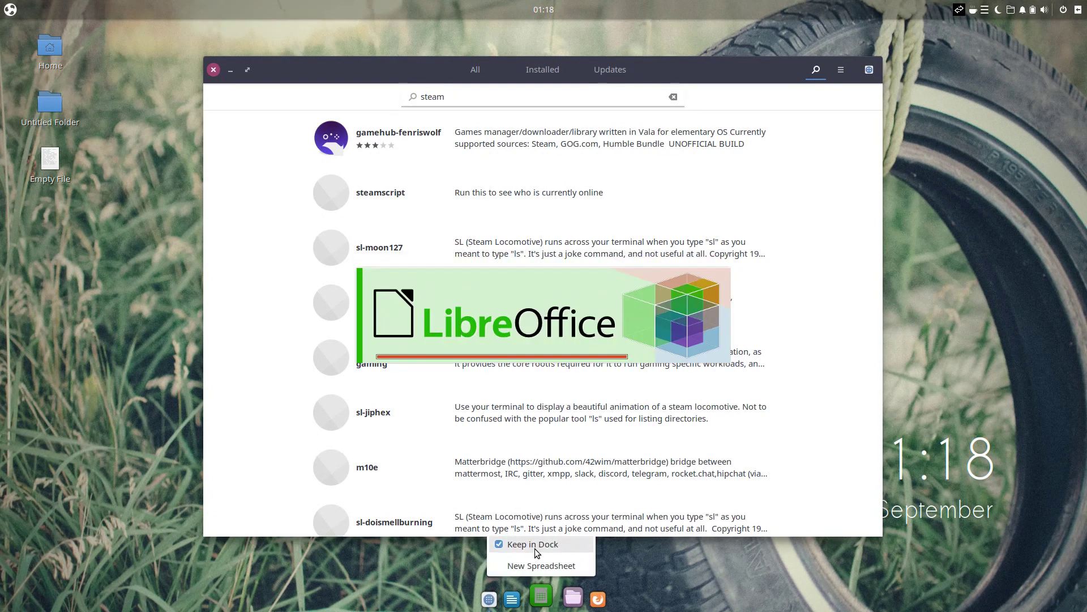
{"action": "left_click", "coordinate": [536, 548]}
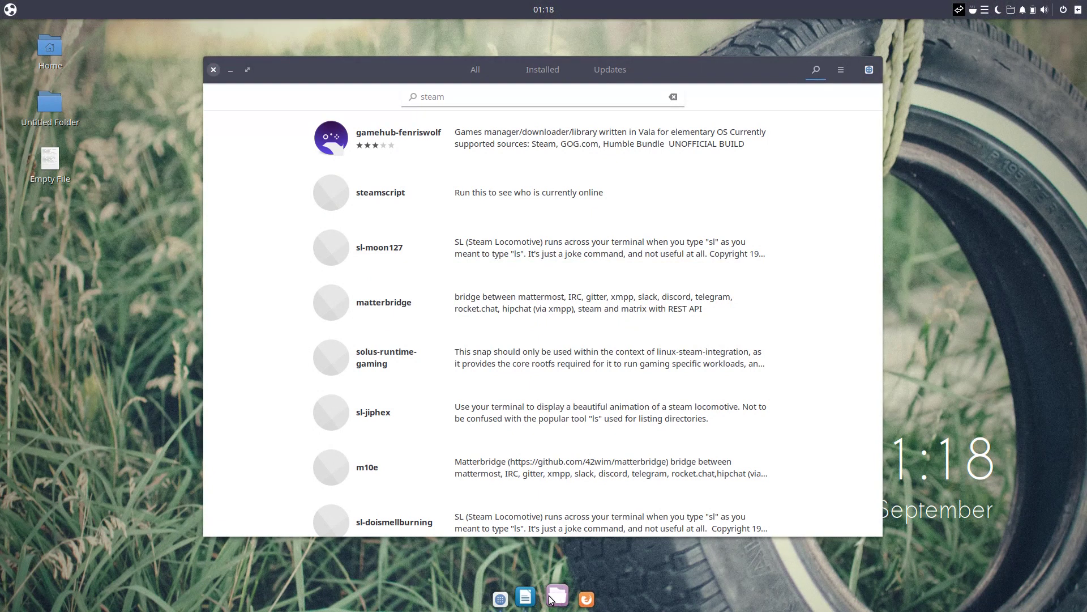
- Open the file manager maximized and switch the Home folder through the list view to the compact view
{"action": "left_click", "coordinate": [551, 598]}
{"action": "double_click", "coordinate": [323, 57]}
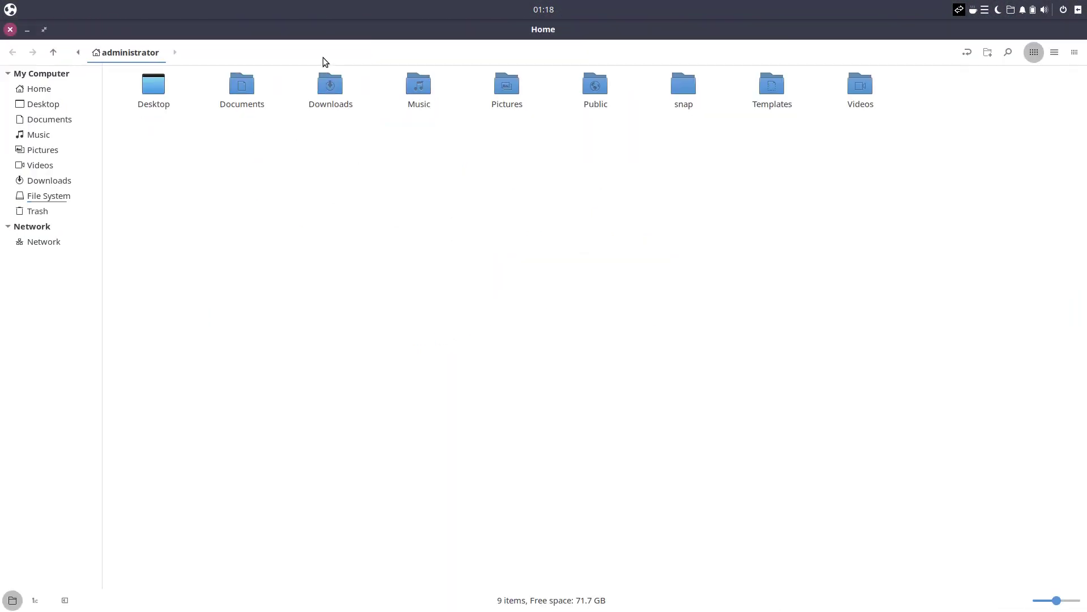
{"action": "left_click", "coordinate": [1055, 52]}
{"action": "left_click", "coordinate": [1074, 52]}
{"action": "left_click", "coordinate": [967, 52]}
{"action": "left_click", "coordinate": [970, 52]}
- Create a new folder with its default name in Home, toggle the file search and close the file manager
{"action": "left_click", "coordinate": [988, 52]}
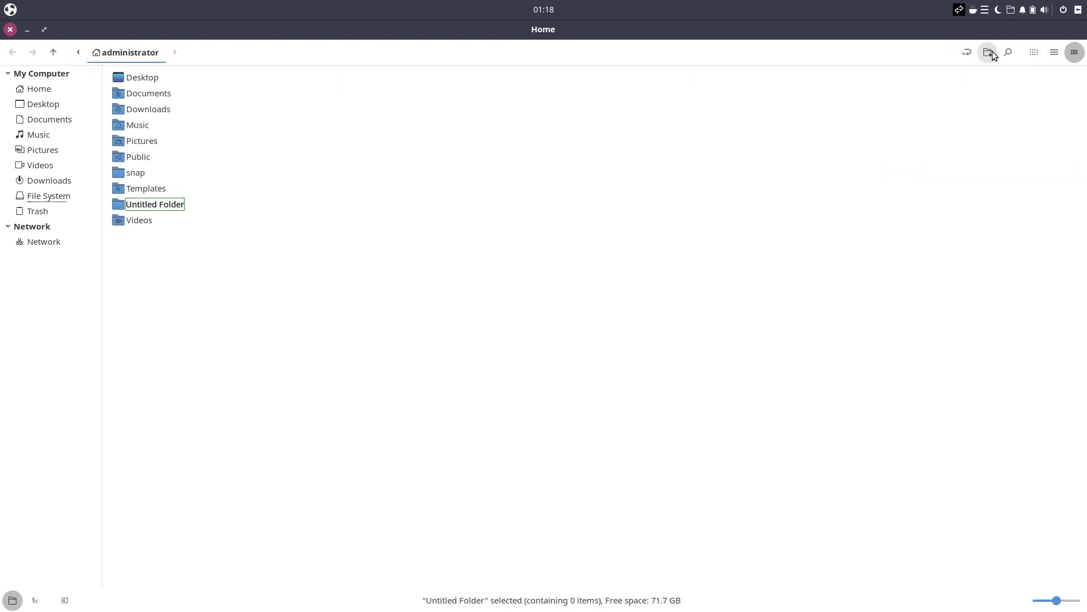
{"action": "left_click", "coordinate": [1007, 52]}
{"action": "left_click", "coordinate": [1008, 52]}
{"action": "left_click", "coordinate": [9, 30]}
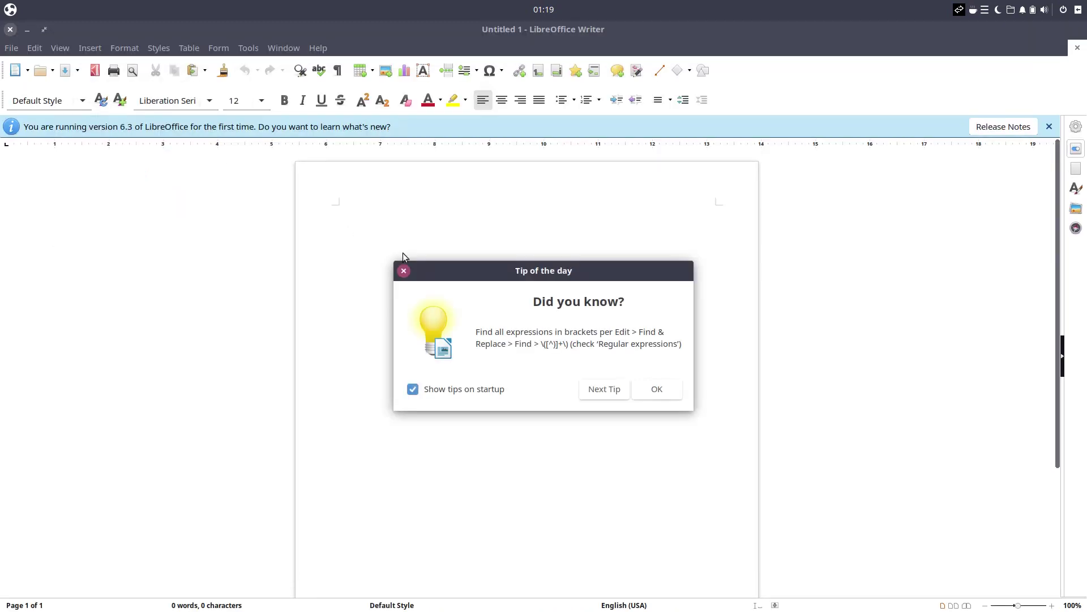
- Dismiss Writer's tip of the day, view the About LibreOffice information and close it
{"action": "left_click", "coordinate": [636, 389]}
{"action": "left_click", "coordinate": [317, 51]}
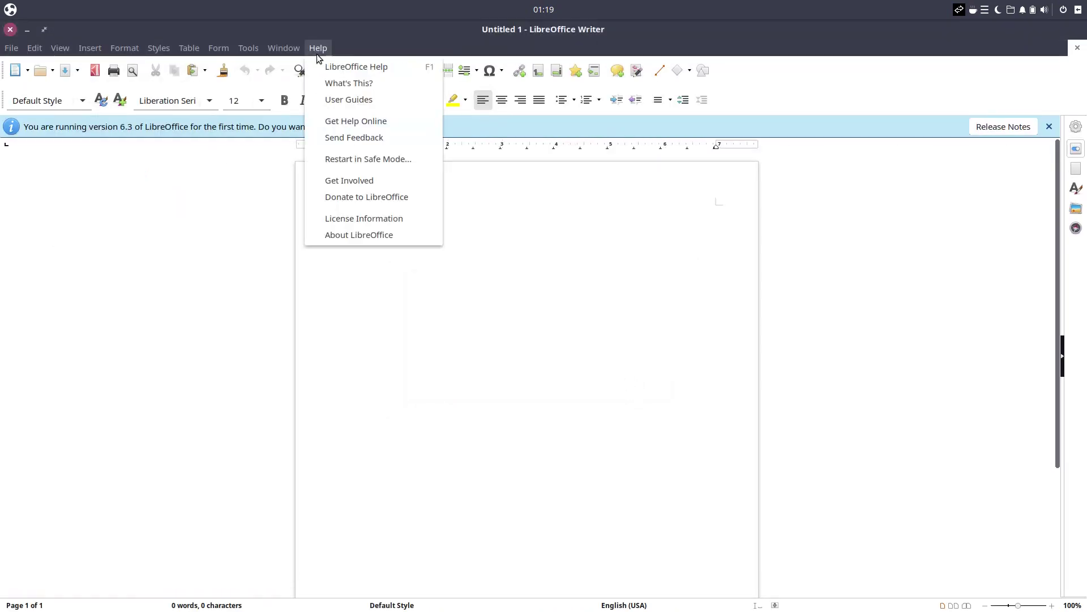
{"action": "left_click", "coordinate": [342, 235]}
{"action": "left_click", "coordinate": [664, 212]}
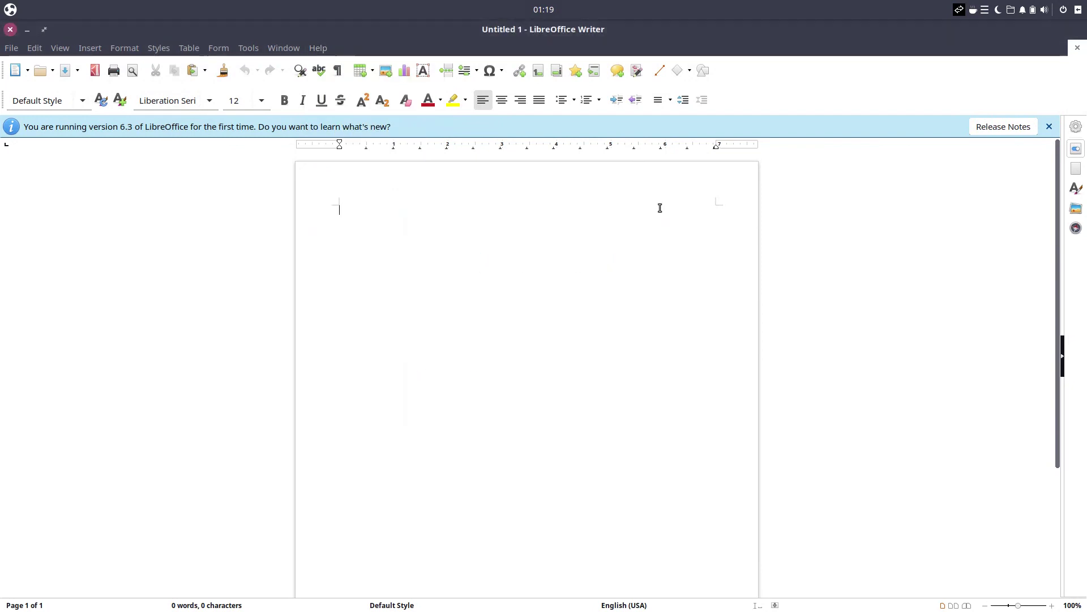
- Switch Writer's user interface to the Tabbed layout, and close Writer and the software store
{"action": "left_click", "coordinate": [60, 47]}
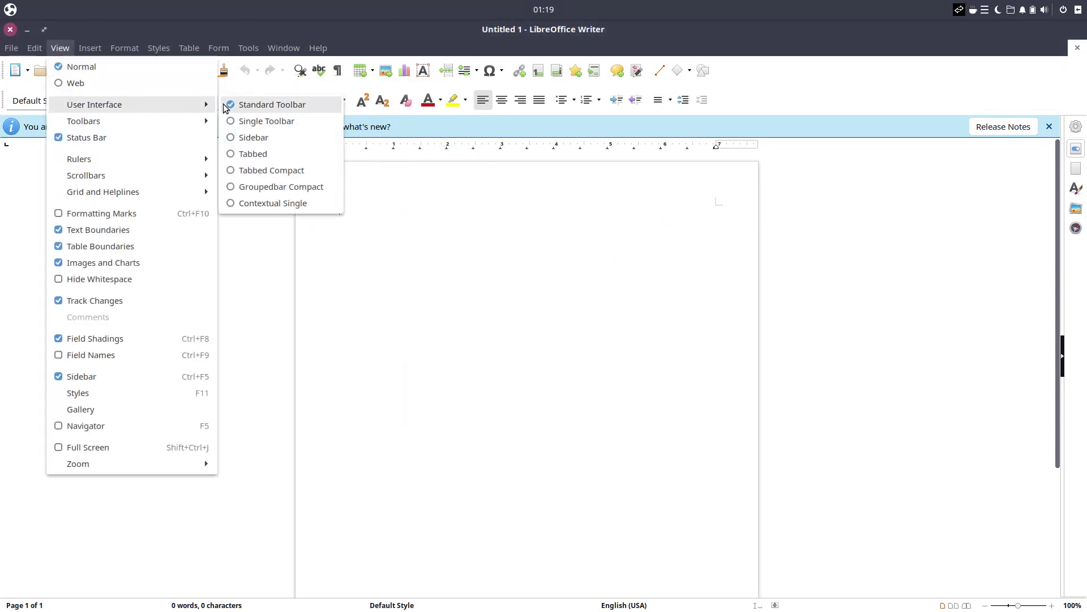
{"action": "left_click", "coordinate": [255, 153]}
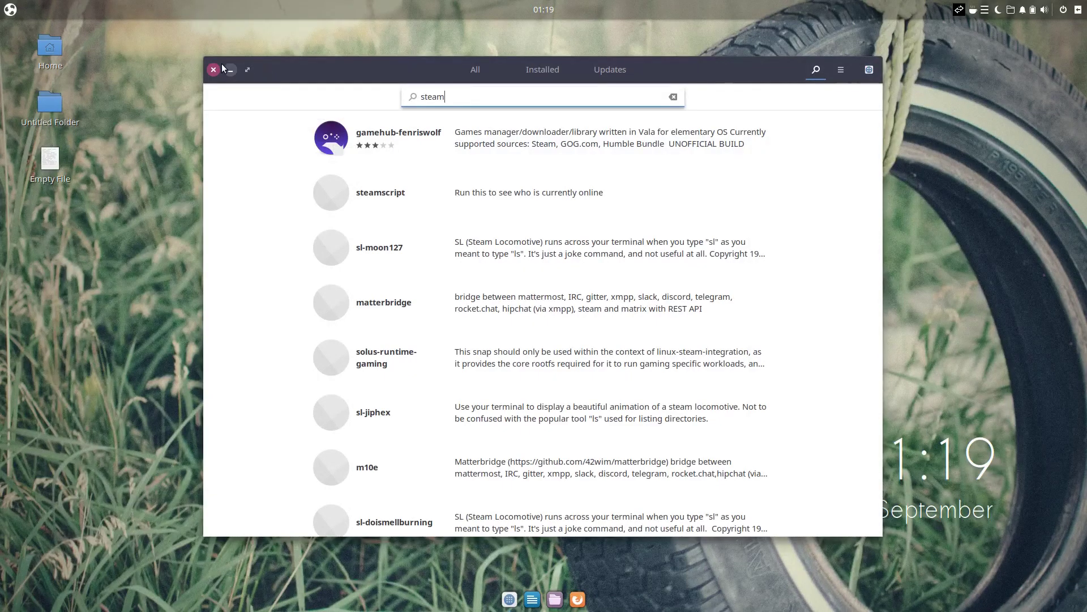
{"action": "left_click", "coordinate": [214, 69]}
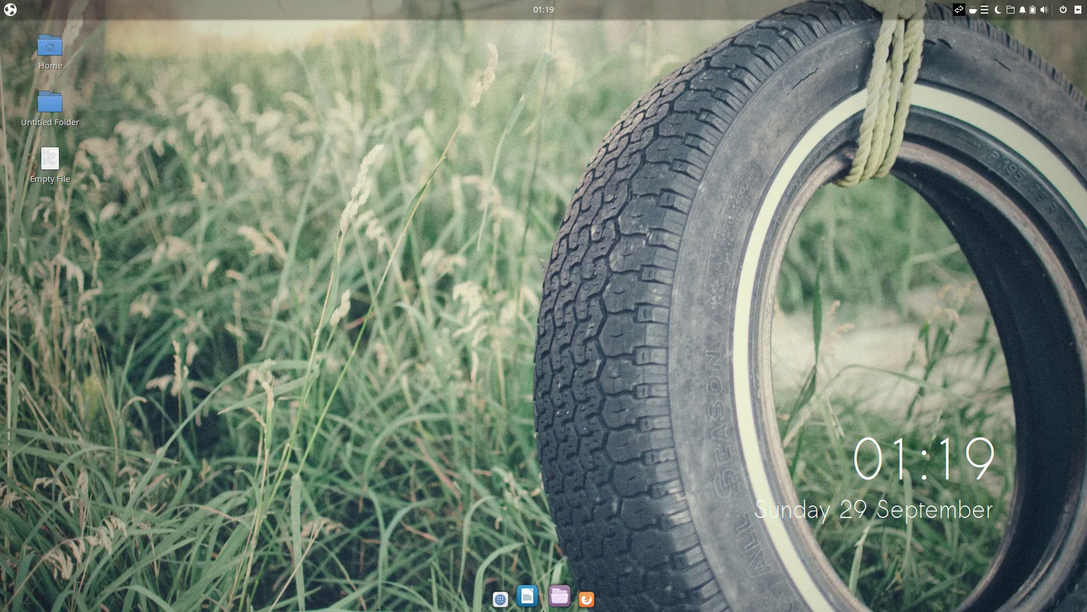
- Open the dock preferences and choose the Transparent theme
{"action": "right_click", "coordinate": [544, 609]}
{"action": "left_click", "coordinate": [575, 562]}
{"action": "left_click", "coordinate": [518, 227]}
{"action": "left_click", "coordinate": [519, 229]}
- Try the Top position for the dock and set its position to Left
{"action": "left_click", "coordinate": [517, 255]}
{"action": "left_click", "coordinate": [514, 247]}
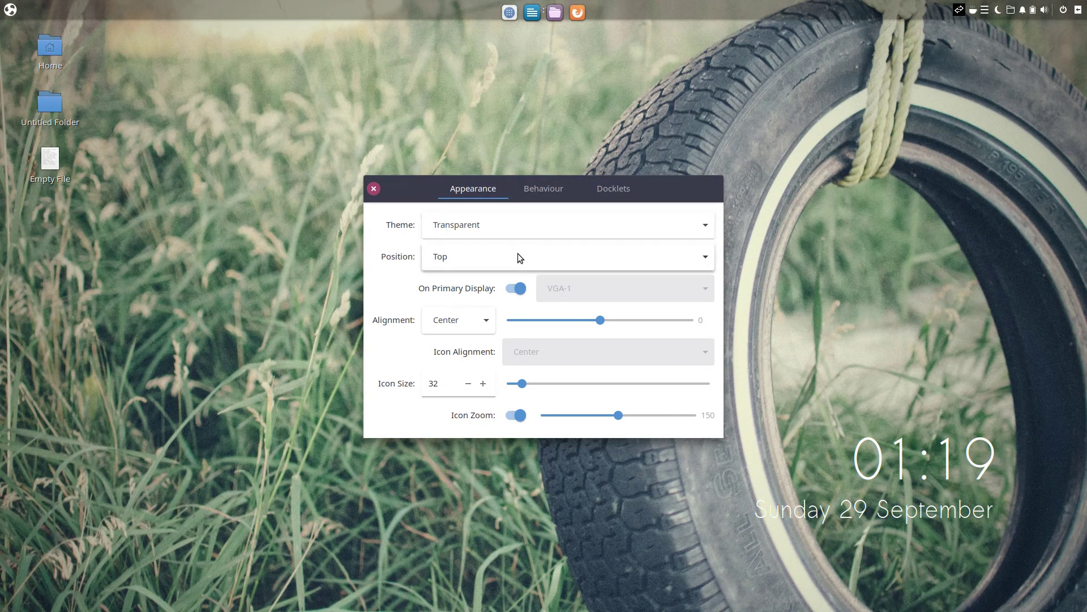
{"action": "left_click", "coordinate": [518, 255]}
{"action": "left_click", "coordinate": [456, 230]}
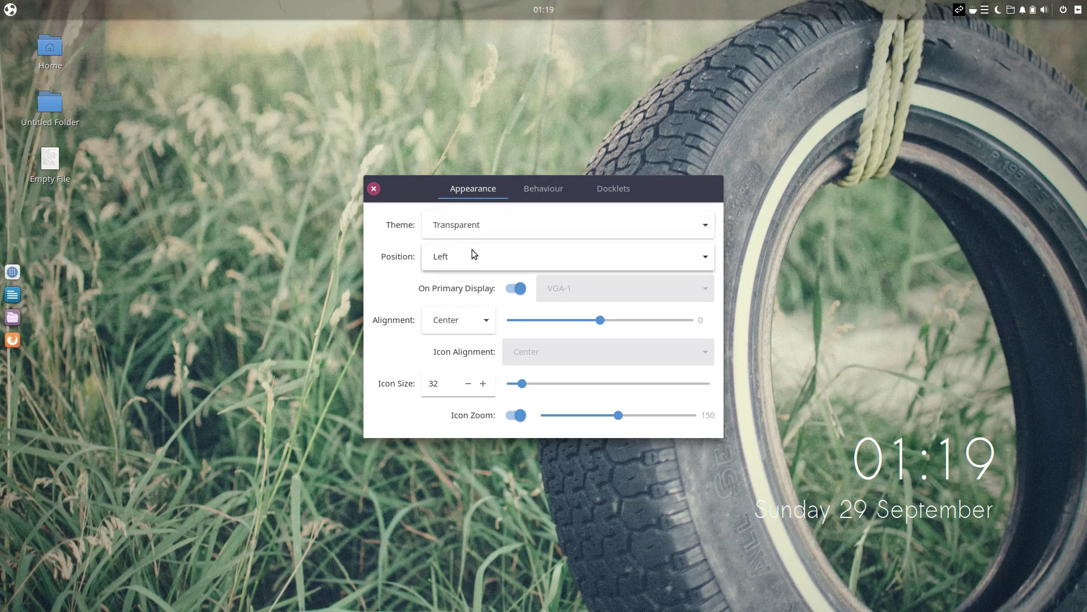
- Keep the dock's alignment at Center, set its offset to -7 and increase the icon size to 48
{"action": "left_click", "coordinate": [473, 322]}
{"action": "left_click", "coordinate": [474, 320]}
{"action": "mouse_move", "coordinate": [599, 320]}
{"action": "left_mouse_down"}
{"action": "mouse_move", "coordinate": [651, 320]}
{"action": "mouse_move", "coordinate": [592, 333]}
{"action": "left_mouse_up"}
{"action": "double_click", "coordinate": [483, 383]}
{"action": "left_click", "coordinate": [488, 384]}
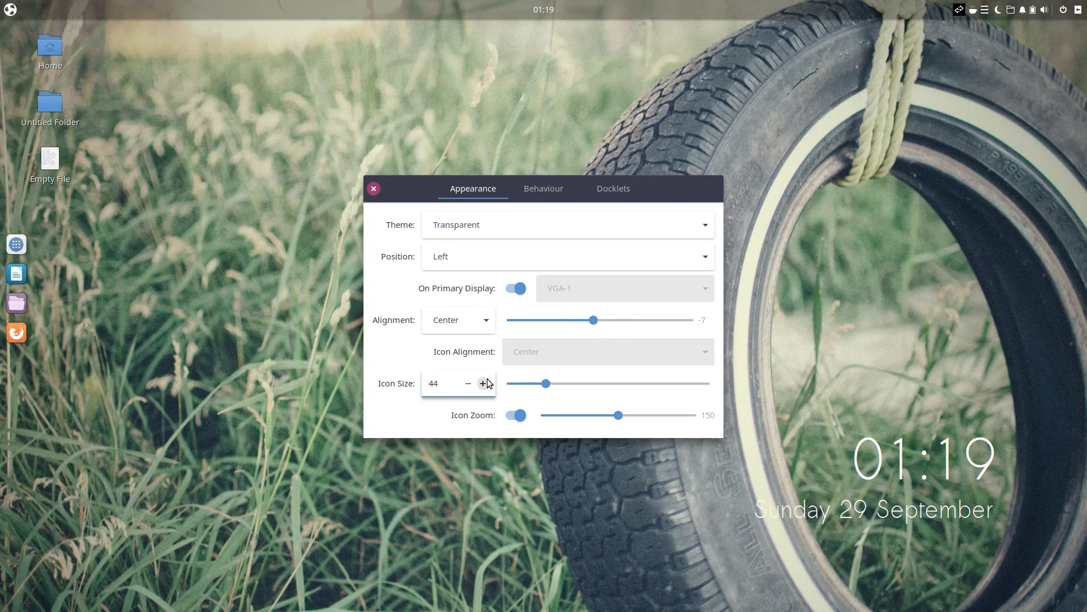
- Switch the dock's icon zoom off and back on, and adjust the zoom amount
{"action": "left_click", "coordinate": [508, 414]}
{"action": "left_click", "coordinate": [518, 416]}
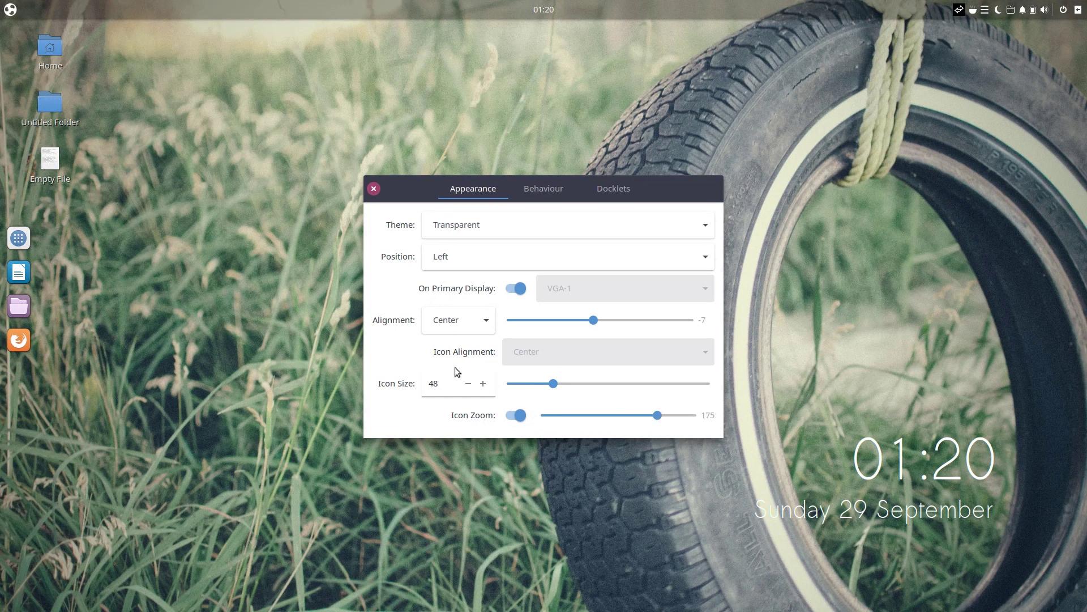
{"action": "left_click_drag", "start_coordinate": [656, 418], "coordinate": [636, 415]}
- Add the Desktop docklet to the dock between the Writer and Files launchers, try it, and close the dock preferences
{"action": "left_click", "coordinate": [543, 189]}
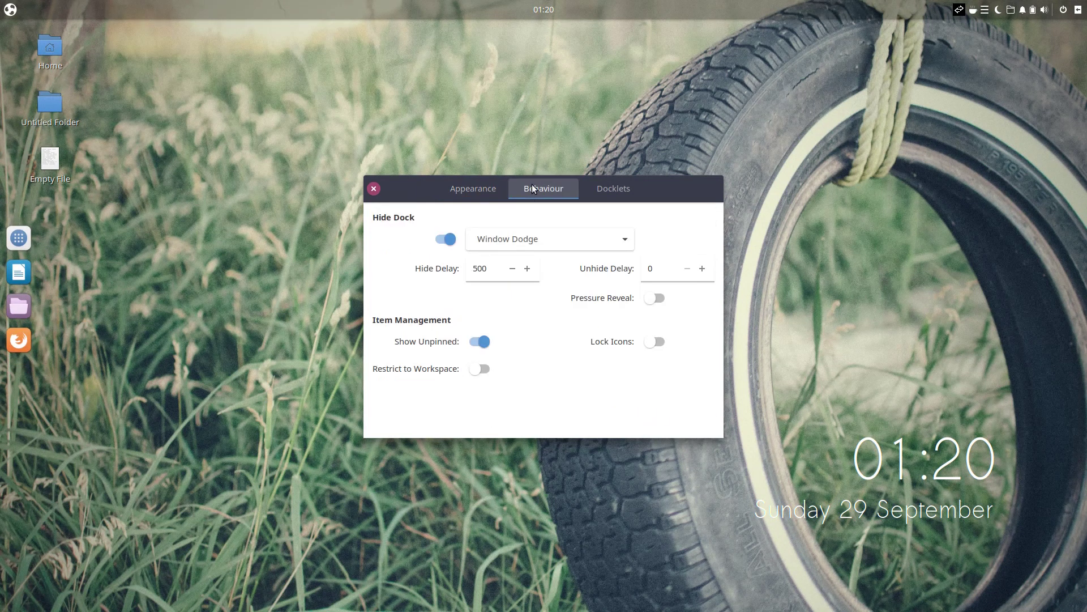
{"action": "left_click", "coordinate": [610, 187]}
{"action": "left_click", "coordinate": [655, 280]}
{"action": "left_click_drag", "start_coordinate": [655, 280], "coordinate": [50, 280]}
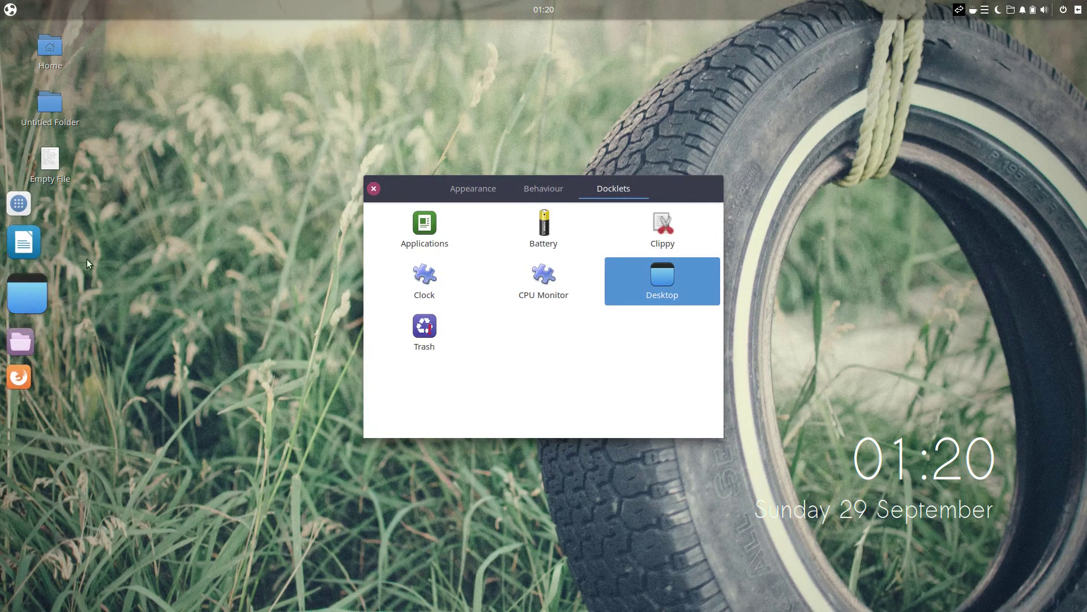
{"action": "left_click", "coordinate": [17, 290]}
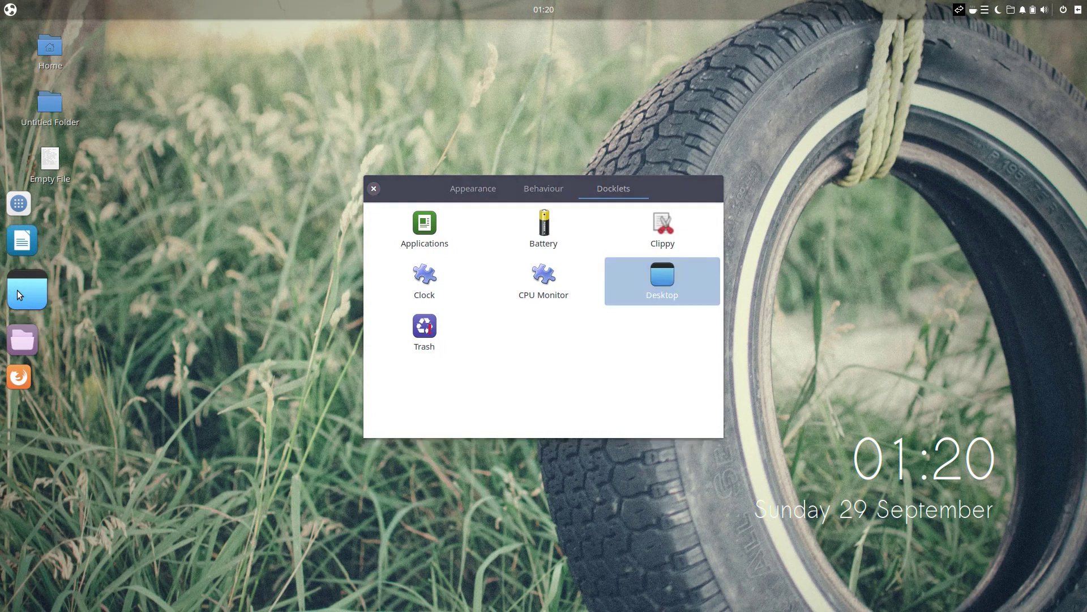
{"action": "left_click", "coordinate": [369, 191]}
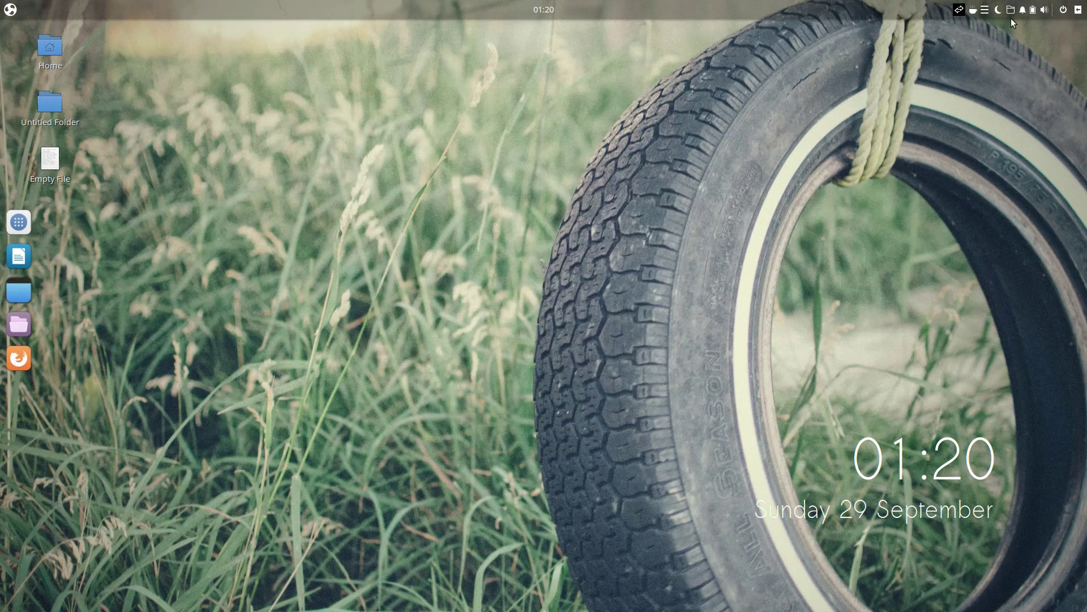
- View the applets and notifications in the desktop's sidebar
{"action": "left_click", "coordinate": [1078, 9]}
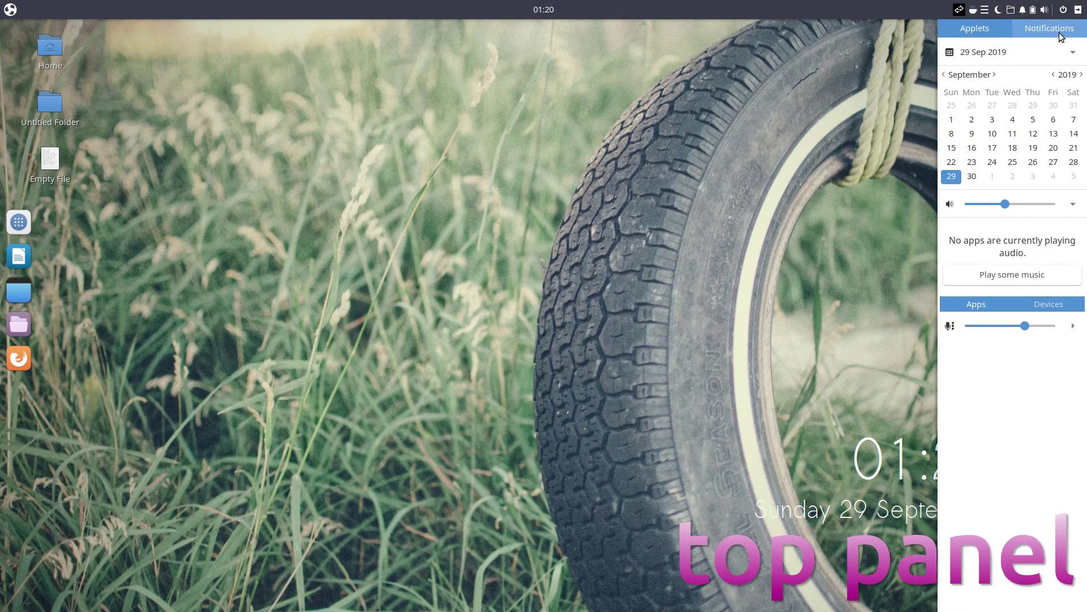
{"action": "left_click", "coordinate": [1061, 36]}
- Lock the session and unlock it with the account password
{"action": "left_click", "coordinate": [1063, 10]}
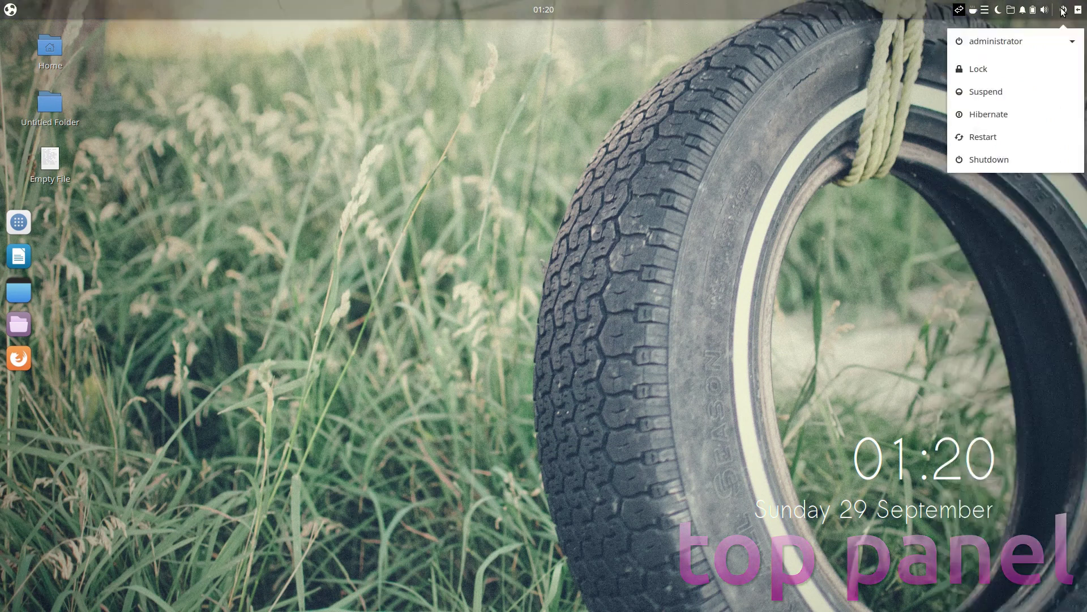
{"action": "left_click", "coordinate": [1042, 69]}
{"action": "key", "text": "Return"}
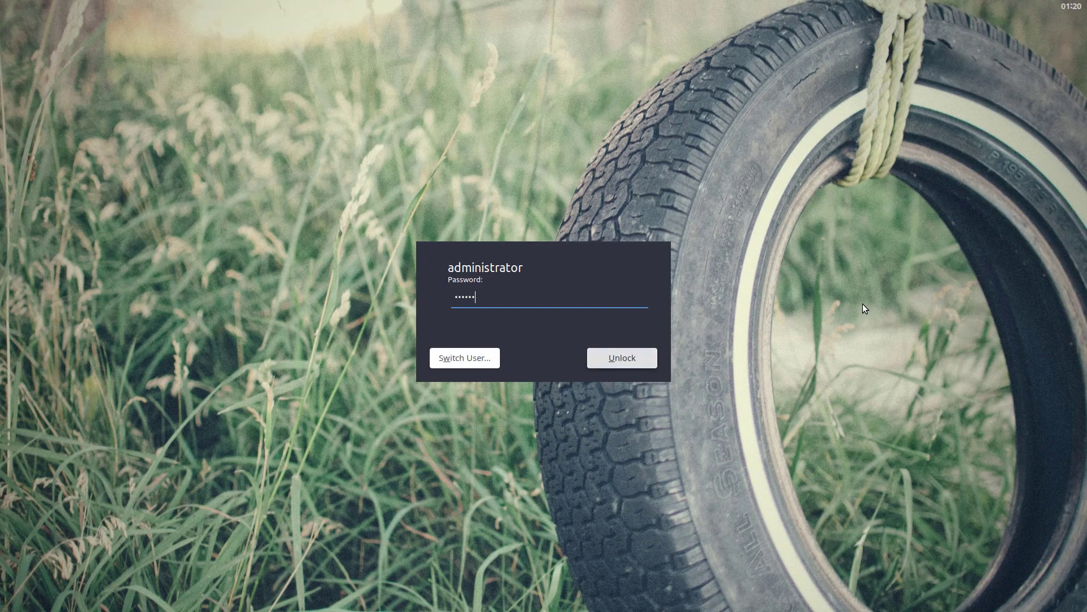
- View the volume, battery, notification and places indicators in the top panel
{"action": "left_click", "coordinate": [1044, 10]}
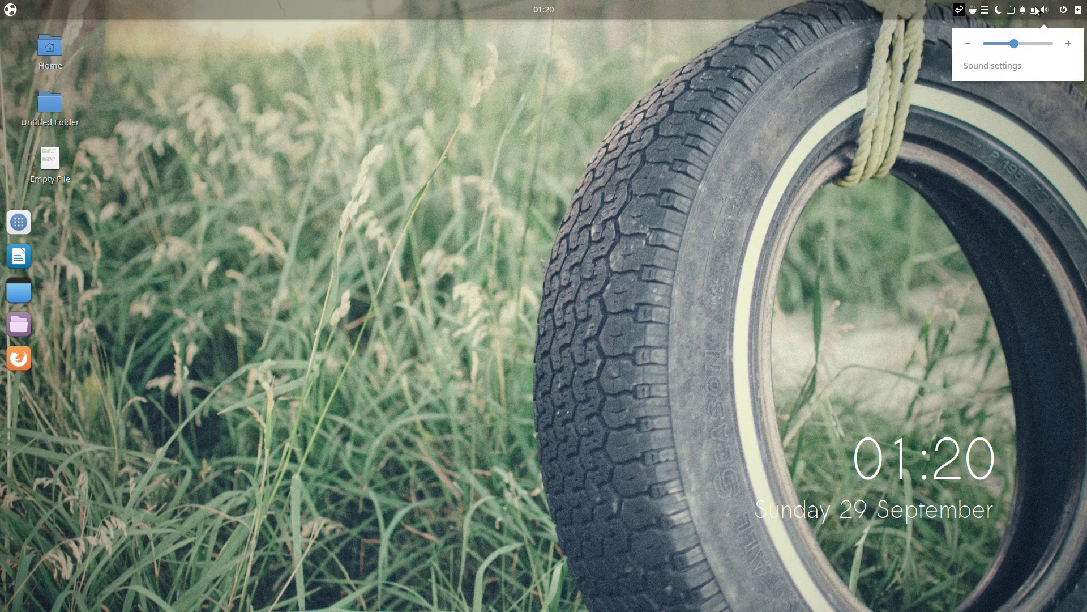
{"action": "left_click", "coordinate": [1037, 10]}
{"action": "left_click", "coordinate": [1023, 9]}
{"action": "left_click", "coordinate": [1011, 9]}
{"action": "left_click", "coordinate": [1011, 10]}
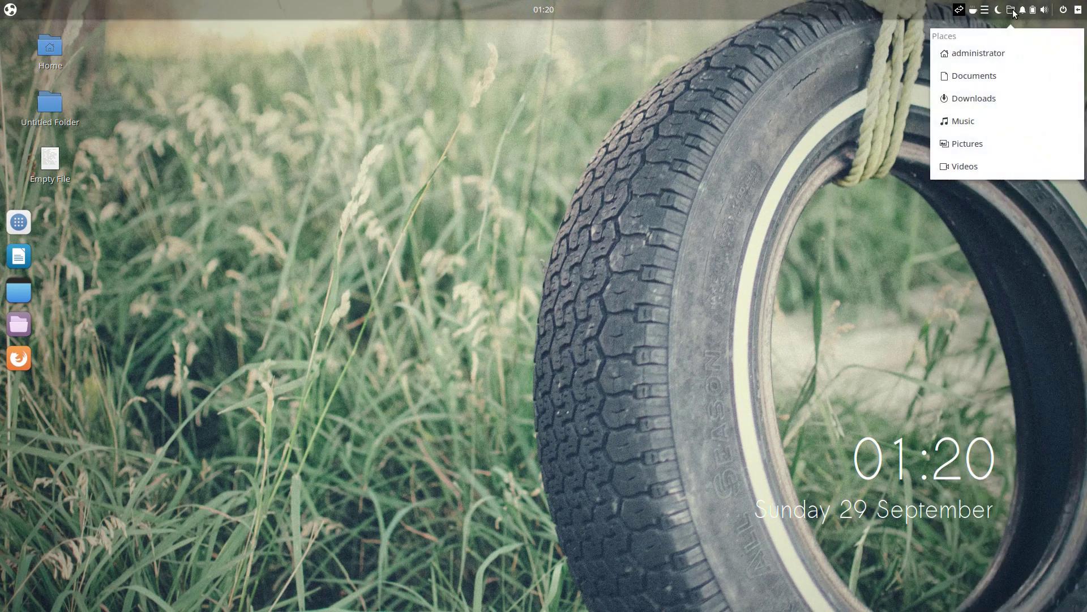
- Open the home folder from the places indicator, try the Desktop docklet on its window, and close the file manager
{"action": "left_click", "coordinate": [1010, 52]}
{"action": "left_click", "coordinate": [18, 297]}
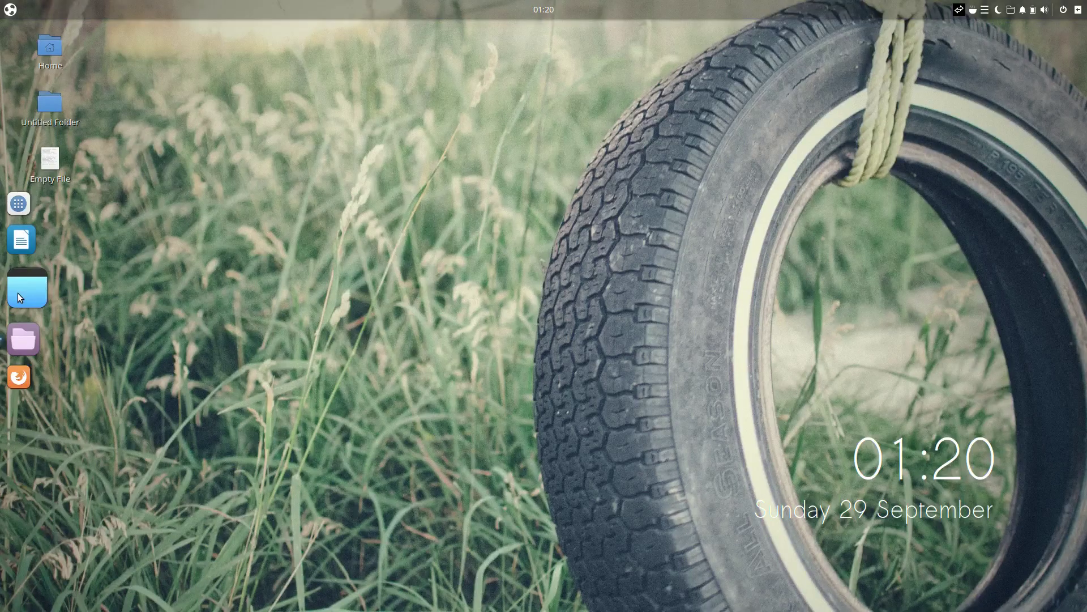
{"action": "left_click", "coordinate": [18, 297]}
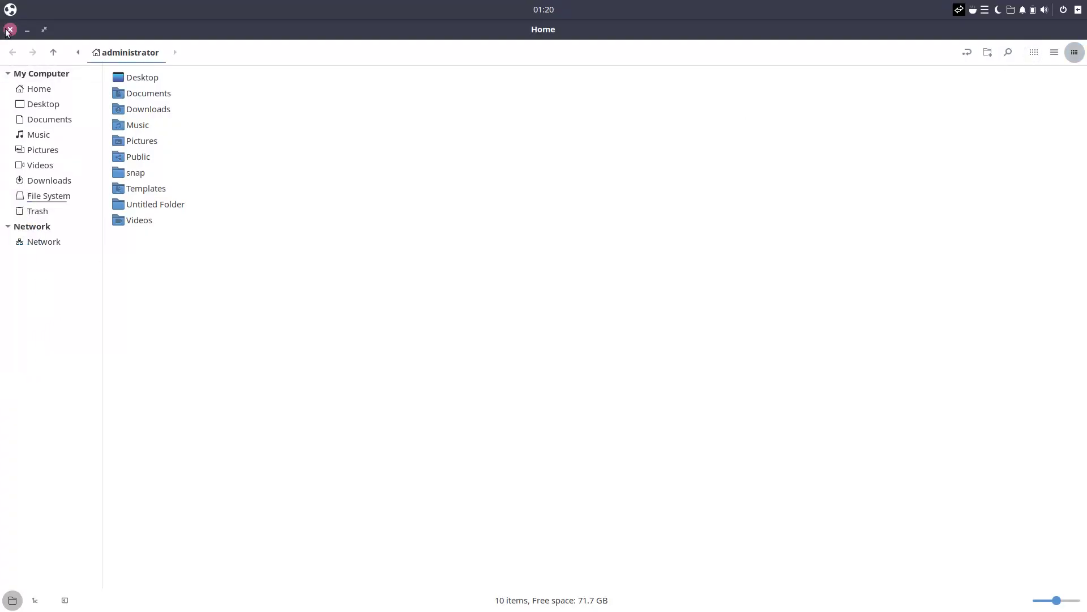
{"action": "left_click", "coordinate": [9, 30]}
- Examine the night light, caffeine and remaining indicators in the top panel
{"action": "left_click", "coordinate": [998, 9]}
{"action": "left_click", "coordinate": [1072, 43]}
{"action": "left_click", "coordinate": [974, 11]}
{"action": "left_click", "coordinate": [980, 15]}
{"action": "left_click", "coordinate": [973, 11]}
{"action": "left_click", "coordinate": [1024, 41]}
{"action": "left_click", "coordinate": [970, 11]}
{"action": "left_click", "coordinate": [968, 12]}
{"action": "left_click", "coordinate": [968, 12]}
{"action": "left_click", "coordinate": [959, 10]}
{"action": "left_click", "coordinate": [678, 23]}
- Open the Calendar application from the panel clock, view its month overview and close it
{"action": "left_click", "coordinate": [537, 14]}
{"action": "left_click", "coordinate": [535, 57]}
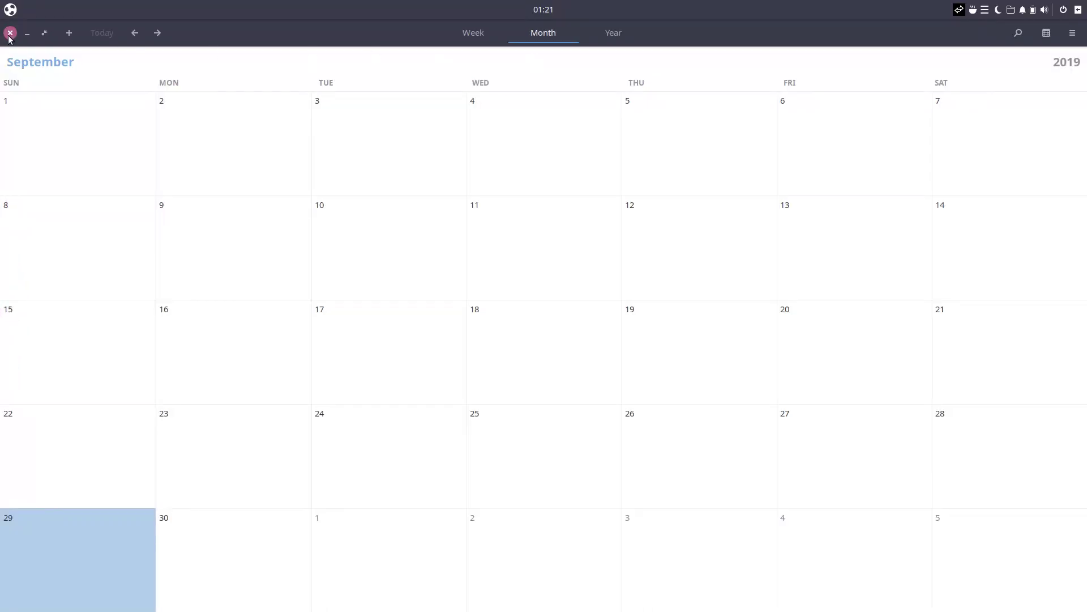
{"action": "left_click", "coordinate": [10, 33]}
- Open the application menu and review the categories from Accessories through Science
{"action": "left_click", "coordinate": [11, 10]}
{"action": "left_click", "coordinate": [17, 85]}
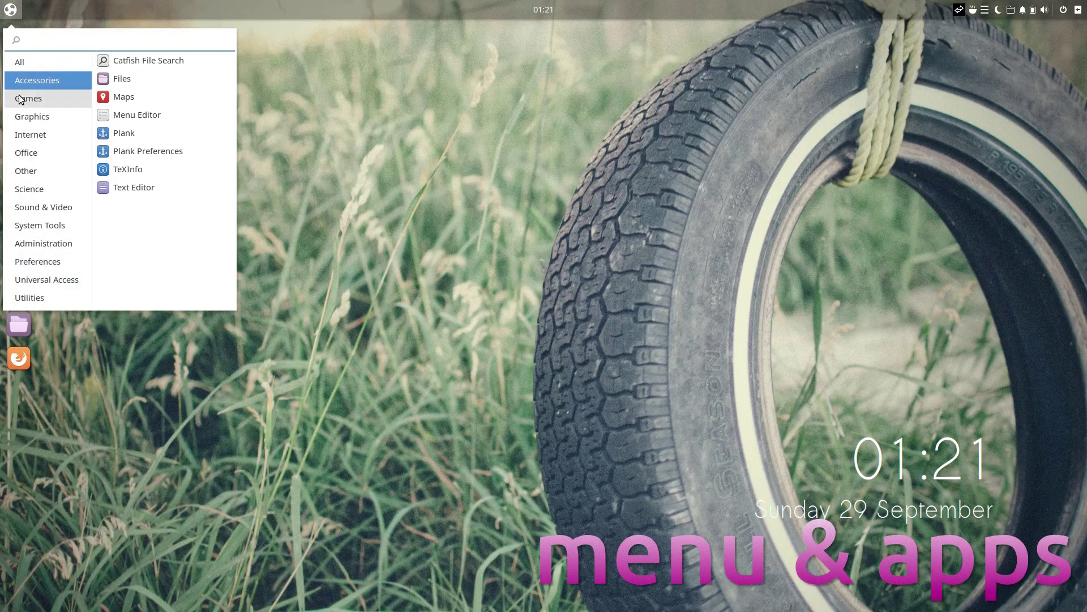
{"action": "left_click", "coordinate": [22, 99]}
{"action": "left_click", "coordinate": [23, 117]}
{"action": "left_click", "coordinate": [25, 136]}
{"action": "left_click", "coordinate": [24, 154]}
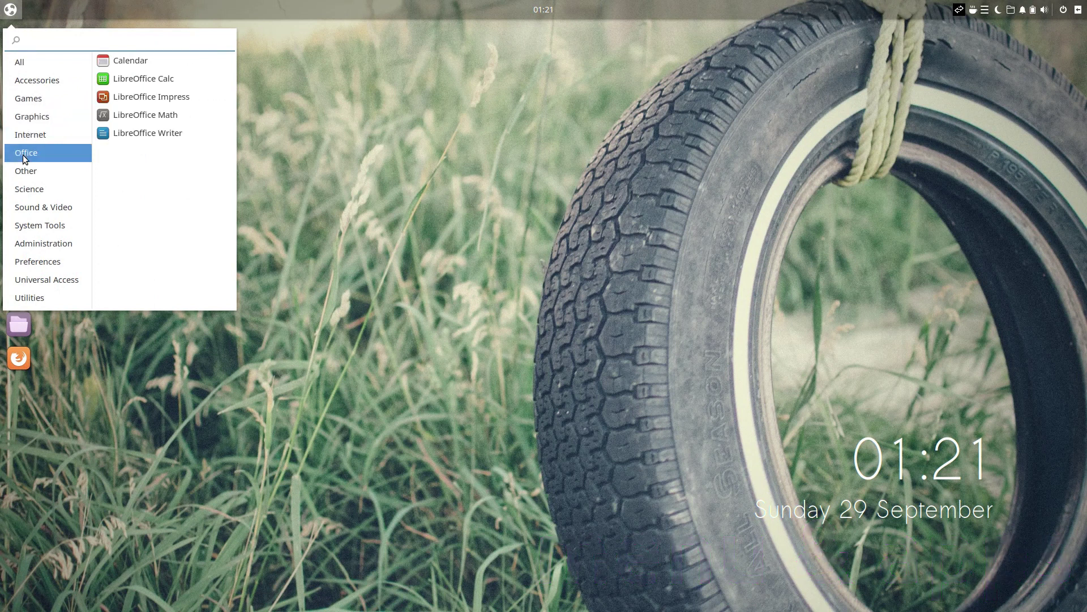
{"action": "left_click", "coordinate": [25, 171]}
{"action": "left_click", "coordinate": [25, 190]}
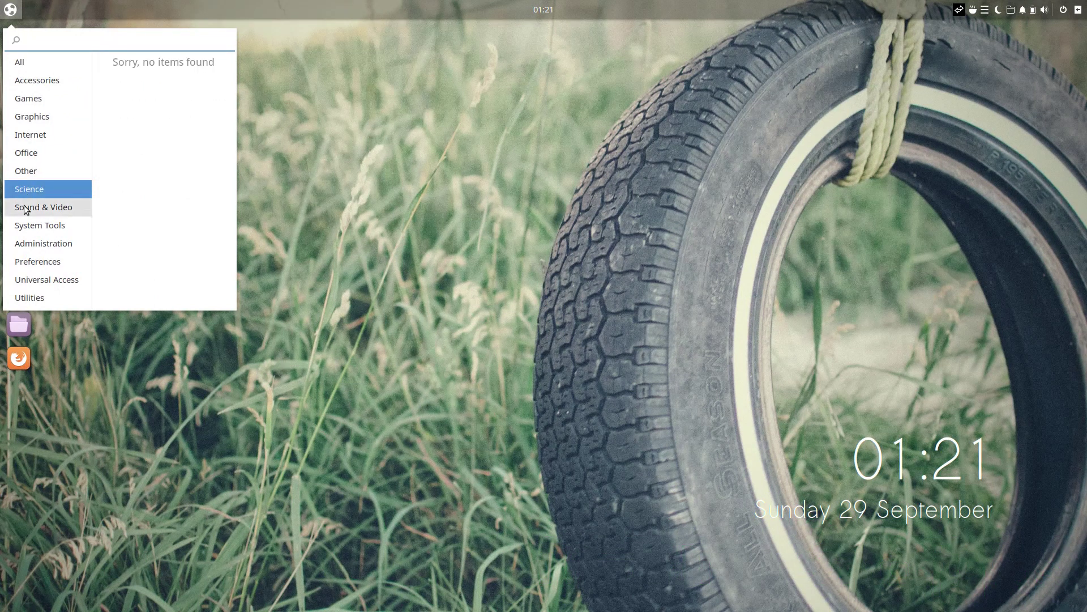
- Review the menu categories from Sound & Video through Universal Access, including the full Preferences list, and close the menu
{"action": "left_click", "coordinate": [24, 209]}
{"action": "left_click", "coordinate": [24, 226]}
{"action": "left_click", "coordinate": [24, 241]}
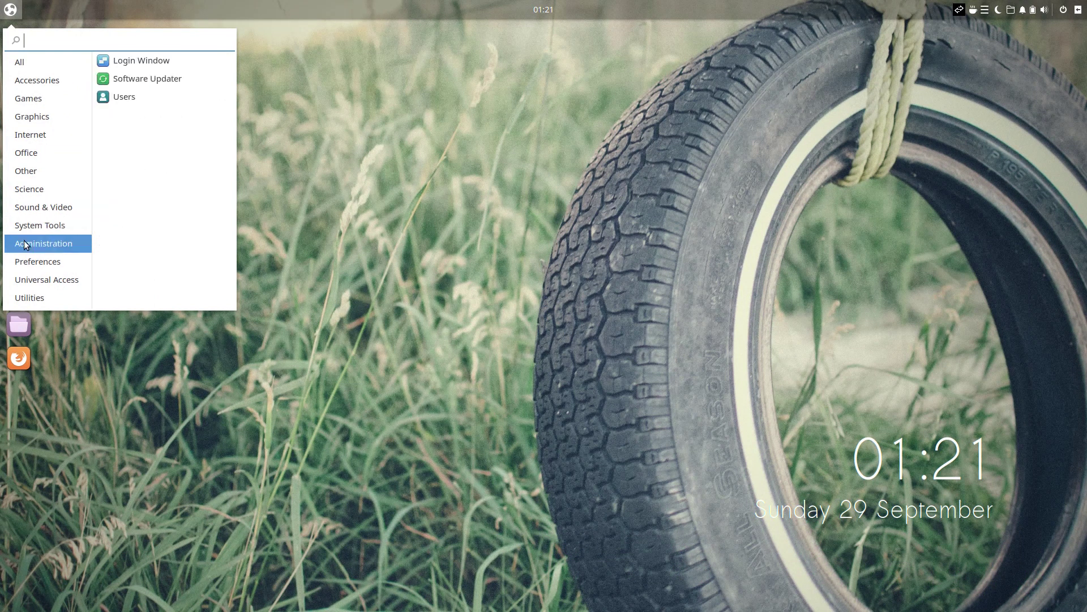
{"action": "left_click", "coordinate": [25, 262]}
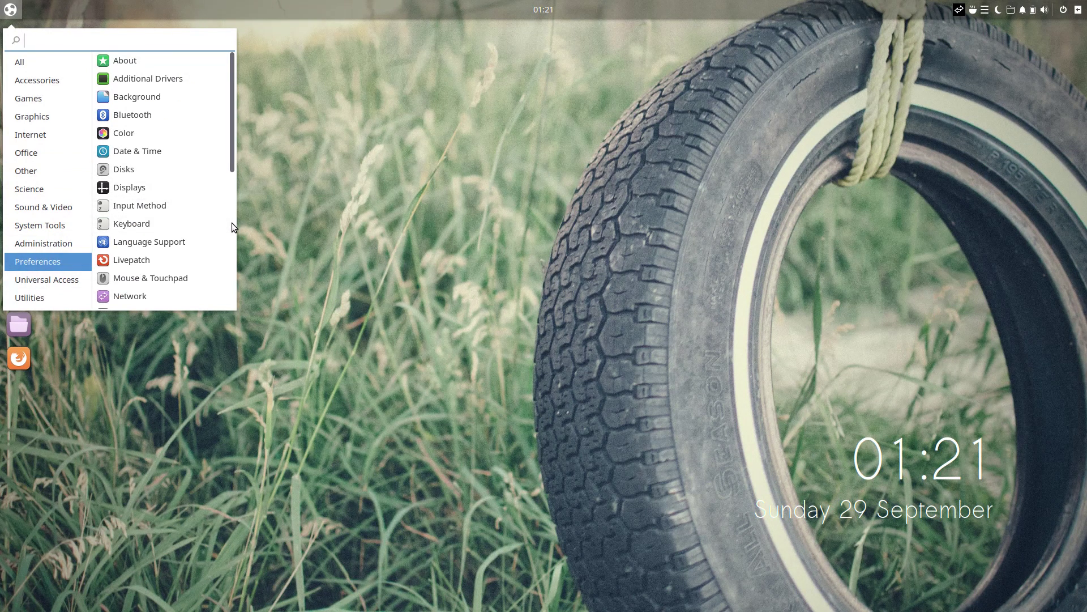
{"action": "scroll", "coordinate": [232, 223], "scroll_direction": "down", "scroll_amount": 5}
{"action": "left_click", "coordinate": [31, 284]}
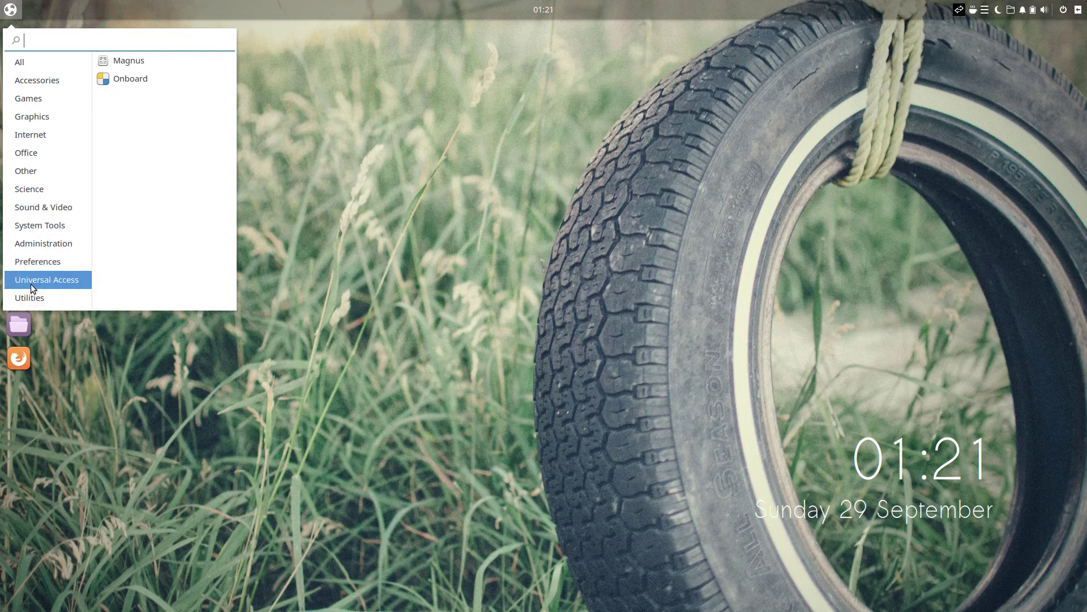
{"action": "left_click", "coordinate": [30, 290]}
{"action": "left_click", "coordinate": [113, 211]}
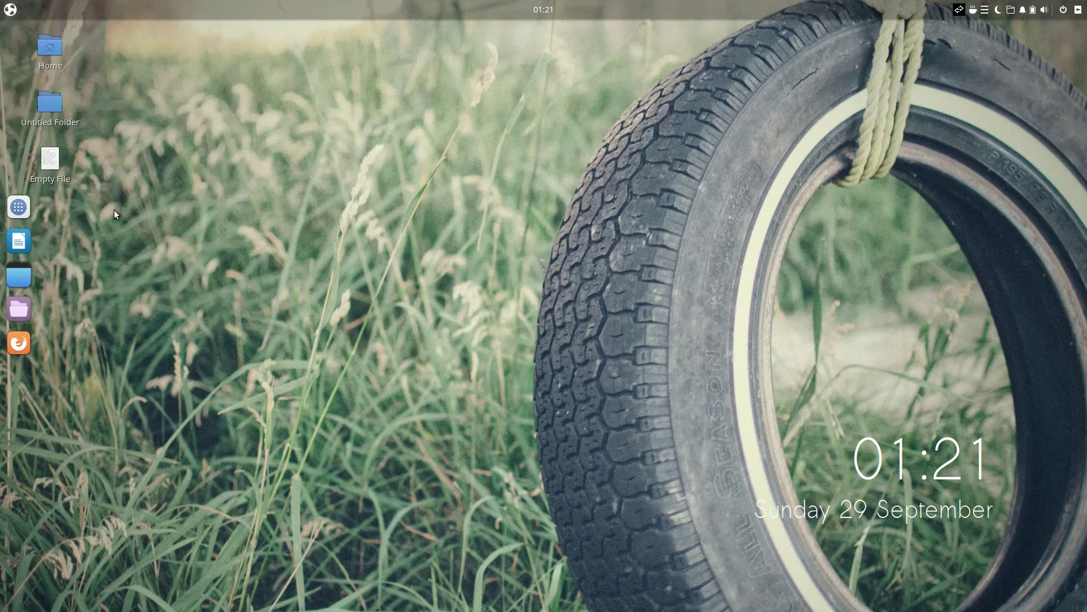
- Show the system monitor's Resources graphs and move its window to the upper-right area of the desktop
{"action": "left_click", "coordinate": [226, 42]}
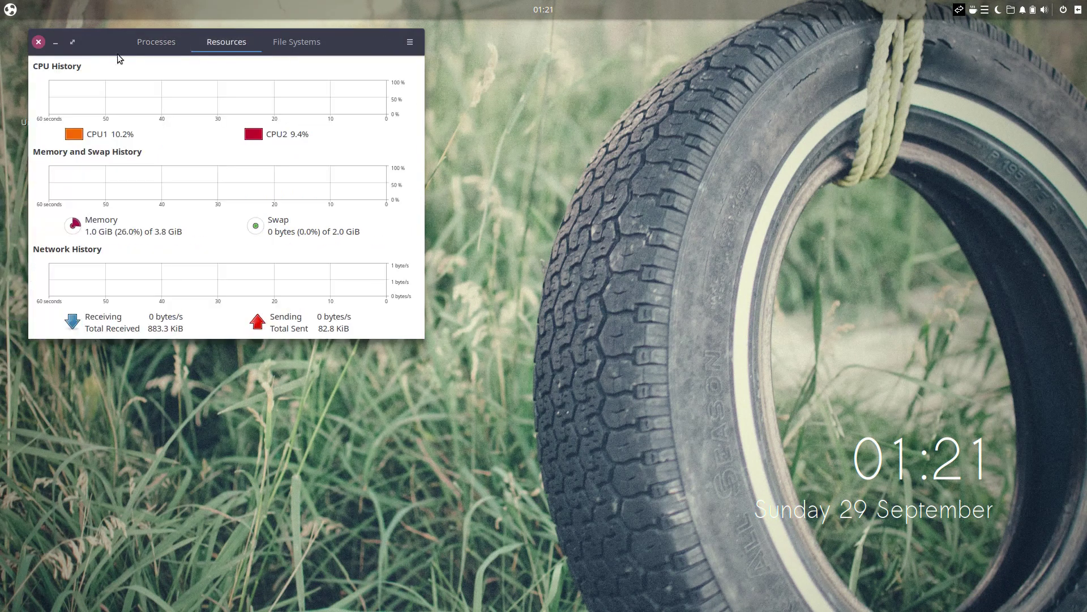
{"action": "left_click_drag", "start_coordinate": [99, 45], "coordinate": [614, 76]}
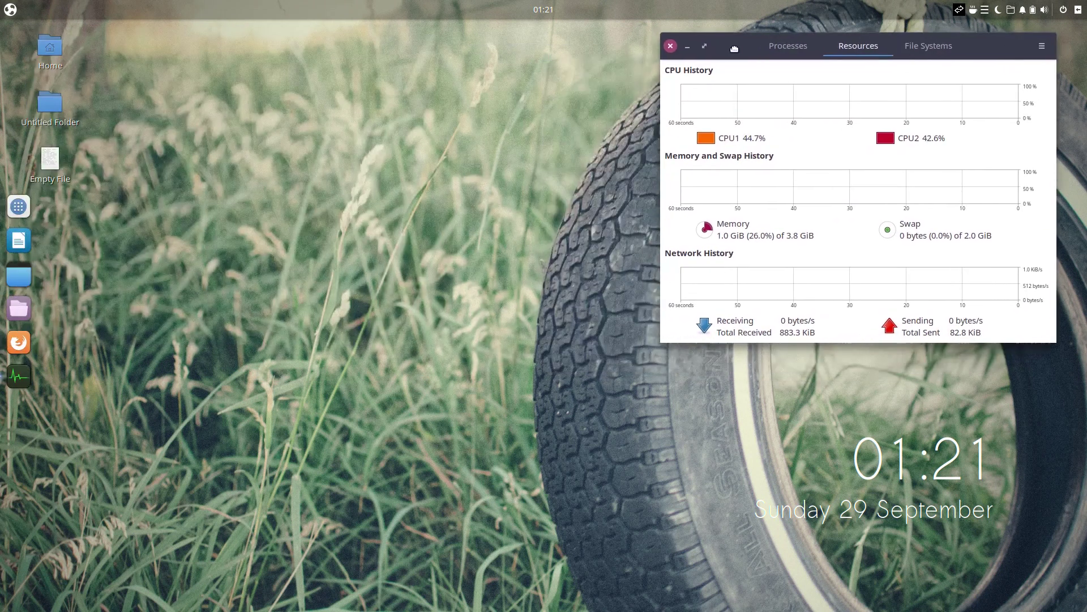
- Search the application menu for "wel", open Budgie Welcome and maximize its window
{"action": "left_click", "coordinate": [5, 8]}
{"action": "type", "text": "wel"}
{"action": "left_click", "coordinate": [122, 59]}
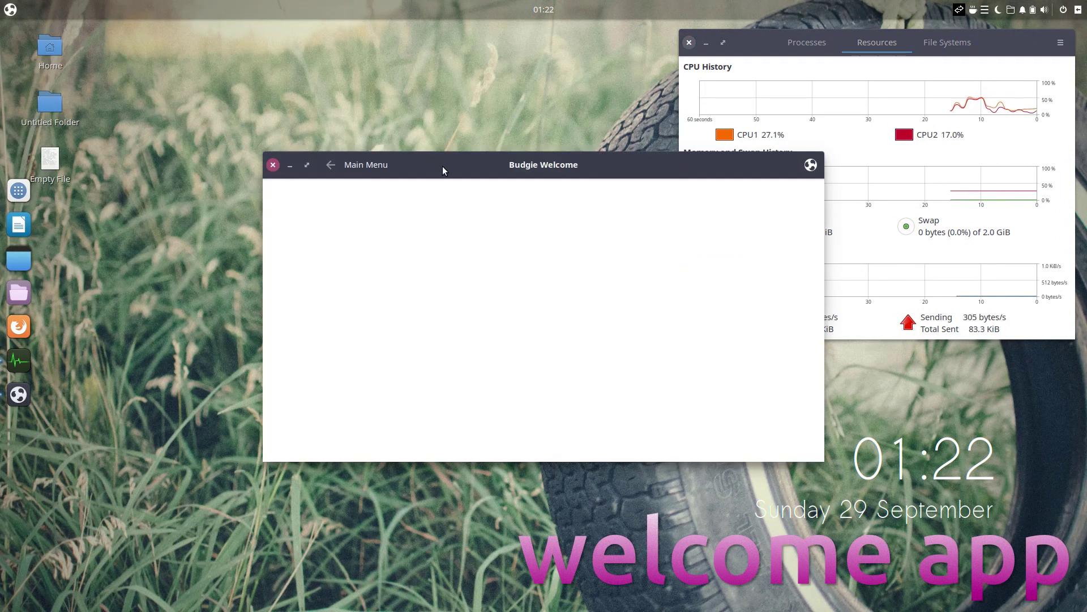
{"action": "double_click", "coordinate": [439, 164]}
- Read through the Introduction and Features pages of Budgie Welcome and return to the main menu
{"action": "left_click", "coordinate": [311, 144]}
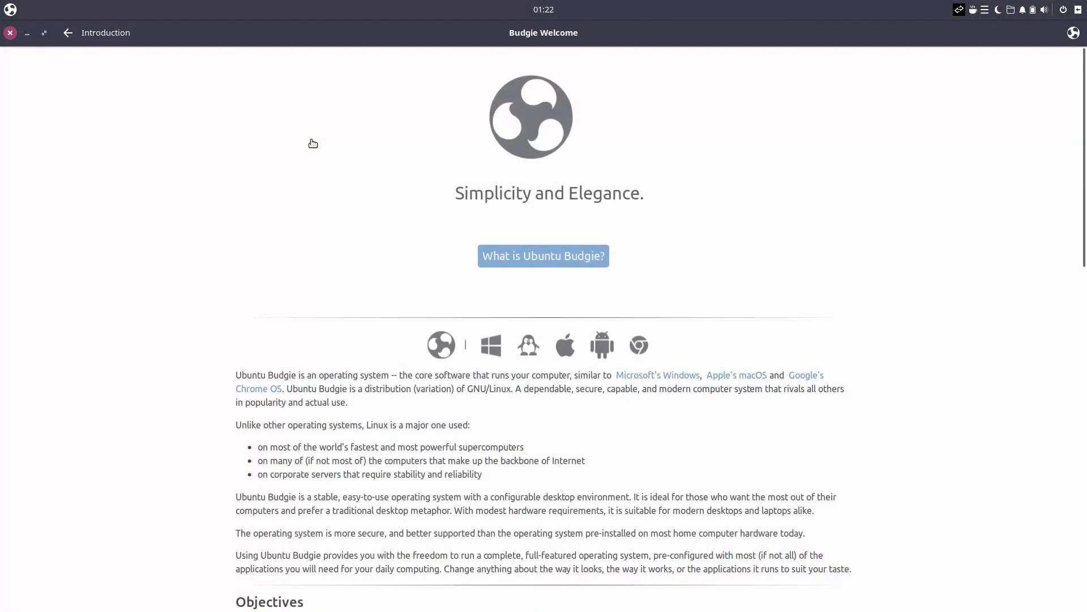
{"action": "left_click_drag", "start_coordinate": [1083, 213], "coordinate": [1049, 133]}
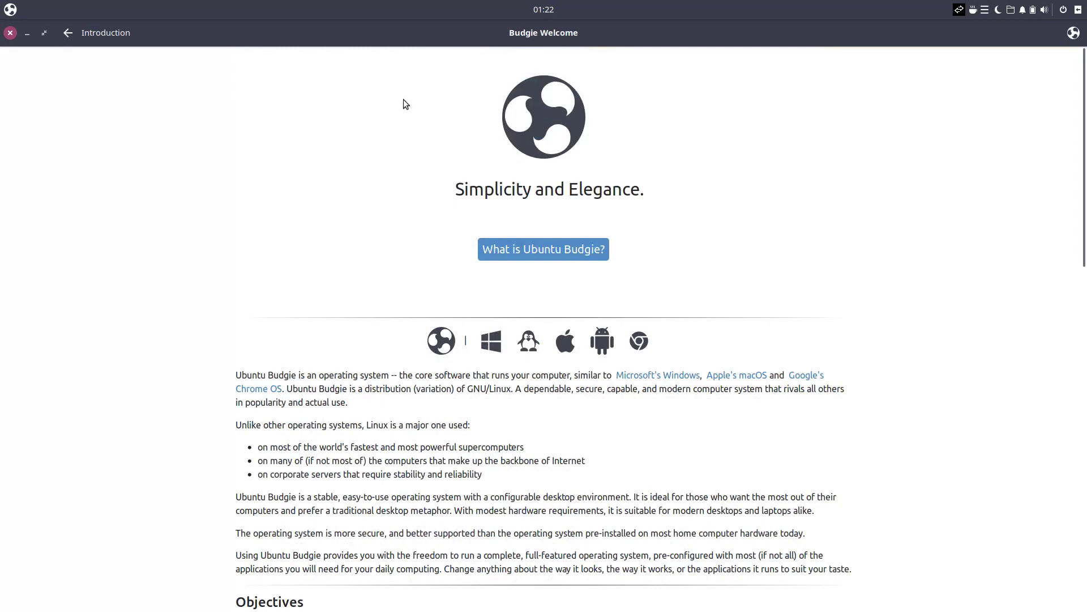
{"action": "left_click", "coordinate": [68, 33]}
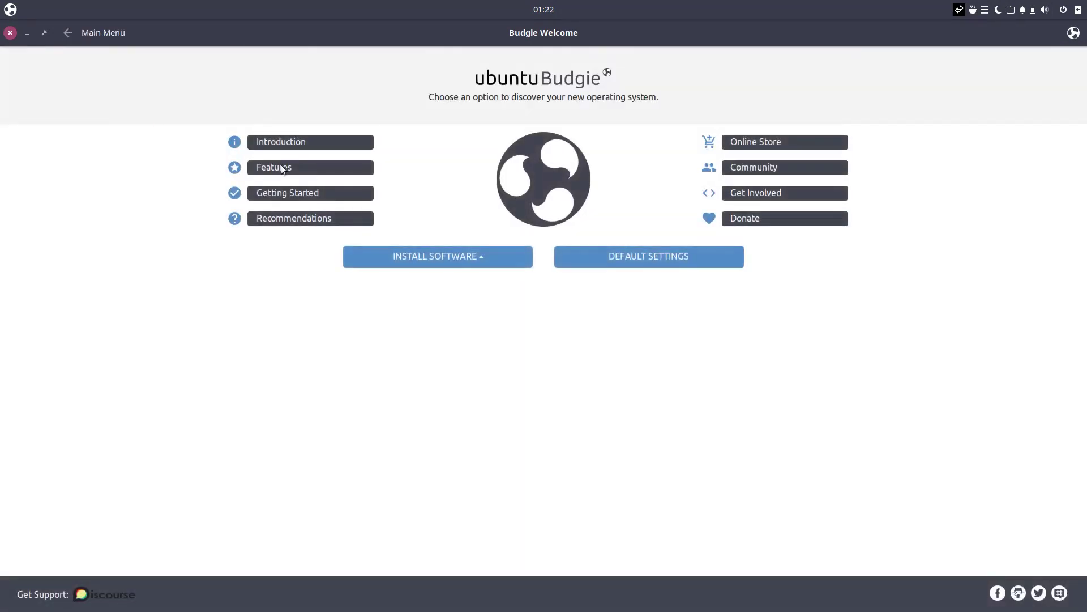
{"action": "left_click", "coordinate": [282, 169]}
{"action": "left_click_drag", "start_coordinate": [1084, 124], "coordinate": [1055, 49]}
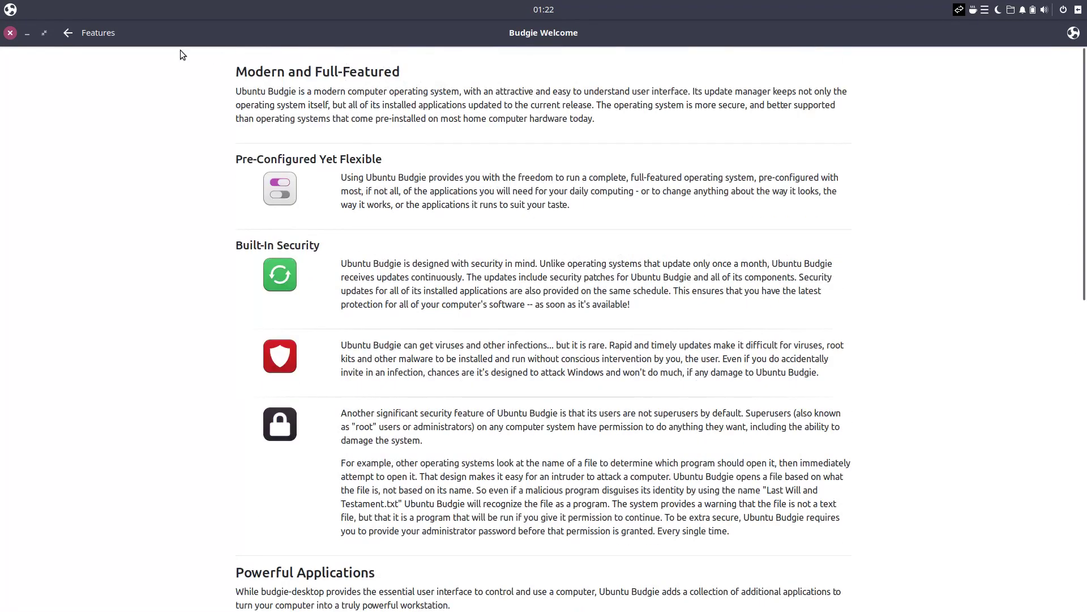
{"action": "left_click", "coordinate": [68, 33]}
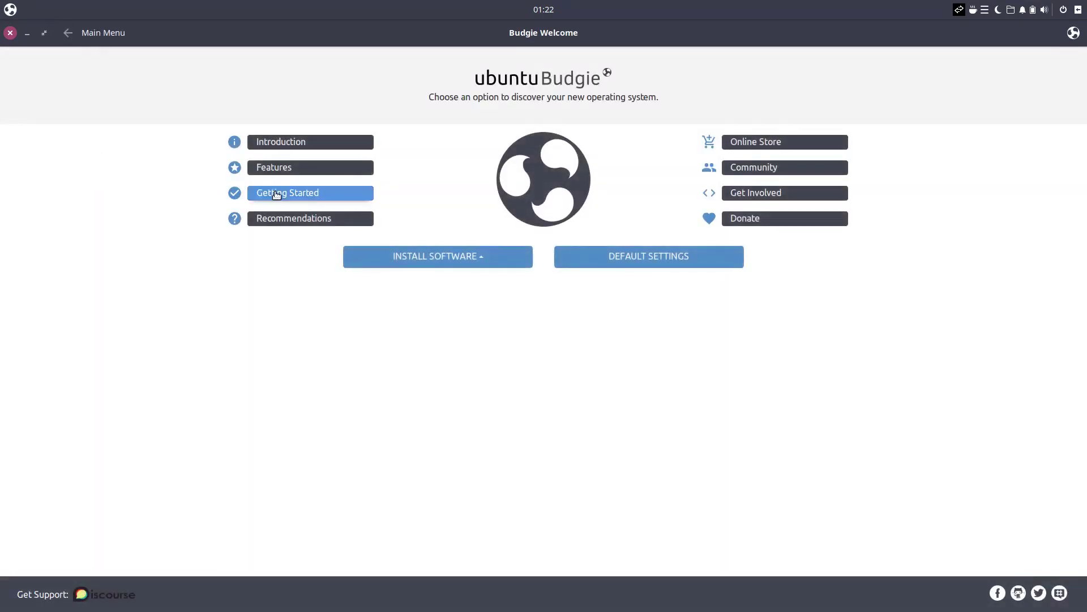
- Open Getting Started and view the Browser Ballot, Customization and Keyboard Shortcuts pages
{"action": "left_click", "coordinate": [277, 194]}
{"action": "left_click", "coordinate": [71, 123]}
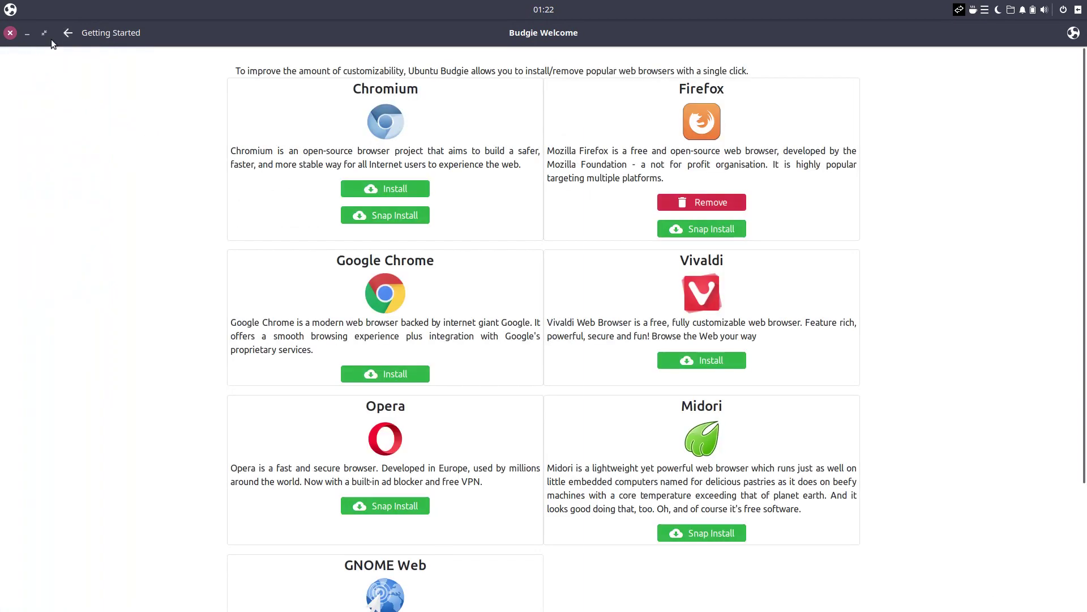
{"action": "left_click", "coordinate": [66, 32]}
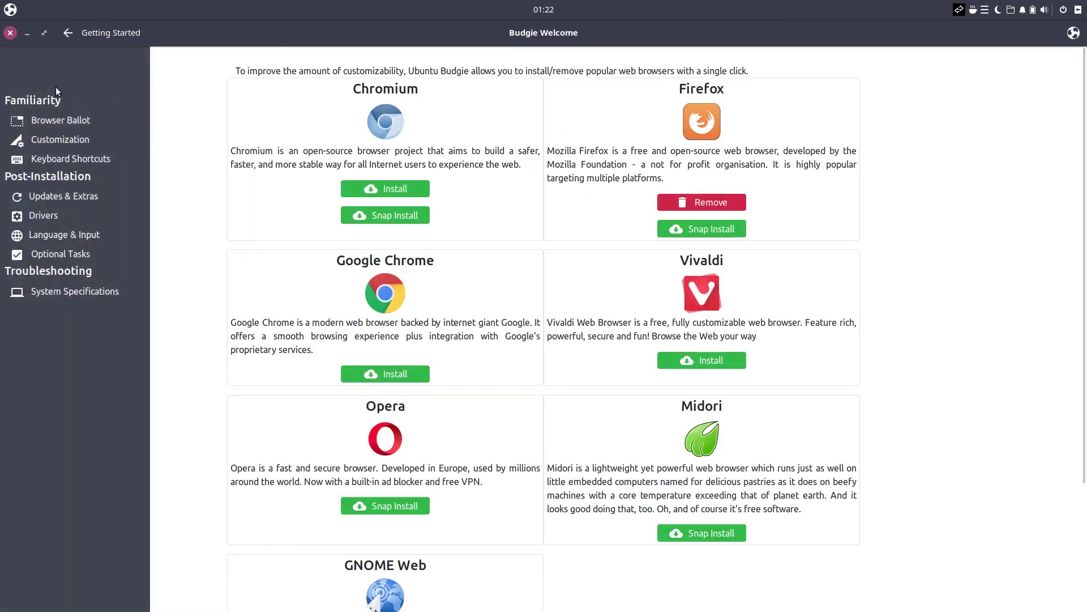
{"action": "left_click", "coordinate": [54, 139]}
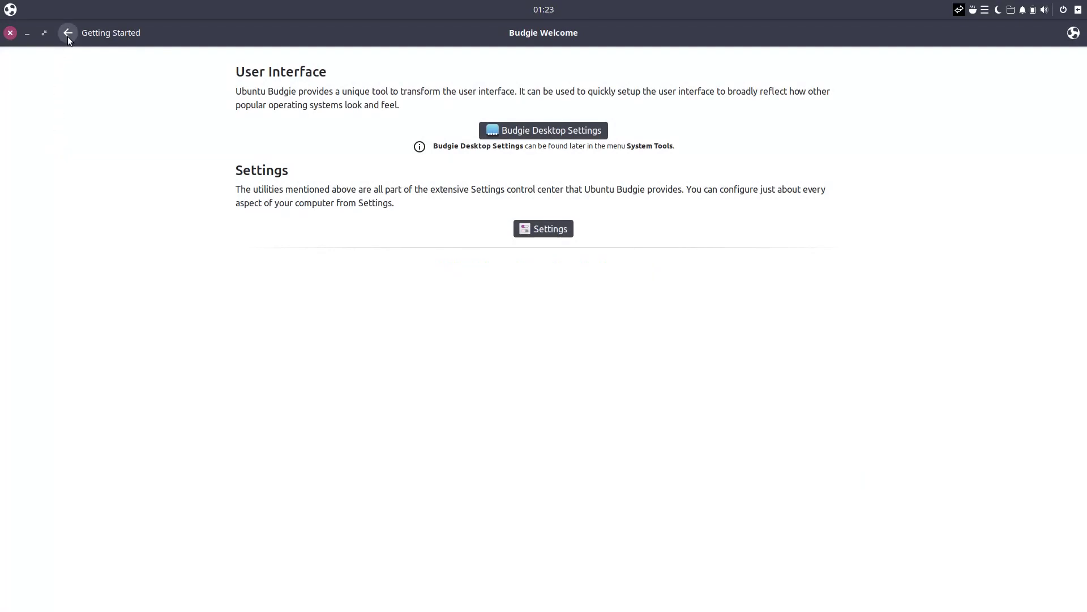
{"action": "left_click", "coordinate": [67, 34]}
{"action": "left_click", "coordinate": [56, 158]}
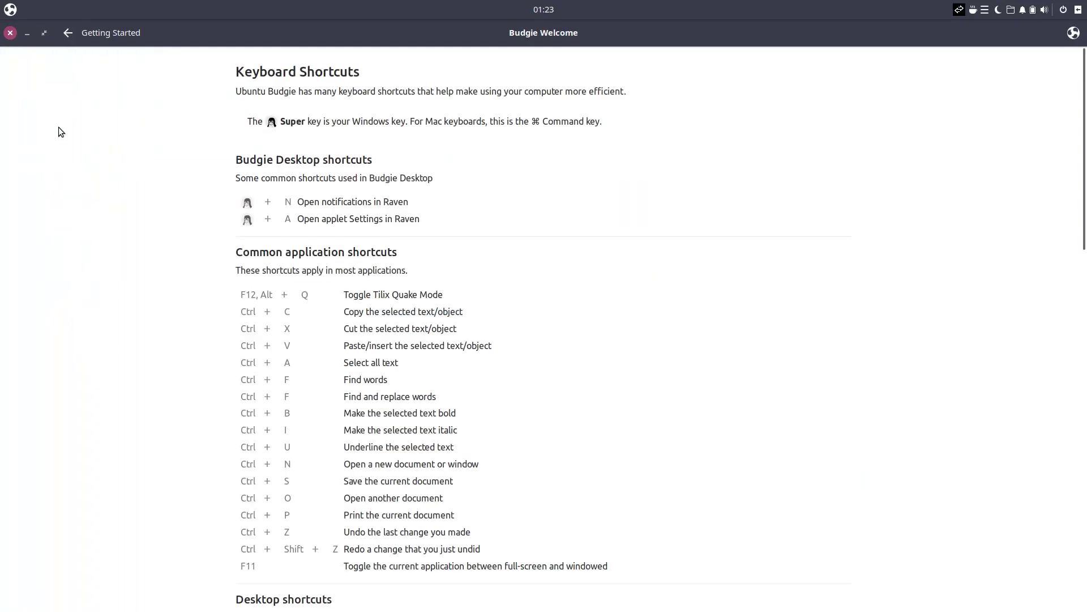
- View the Updates & Extras, Drivers and Language & Input pages of the Getting Started section
{"action": "left_click", "coordinate": [65, 34]}
{"action": "left_click", "coordinate": [57, 197]}
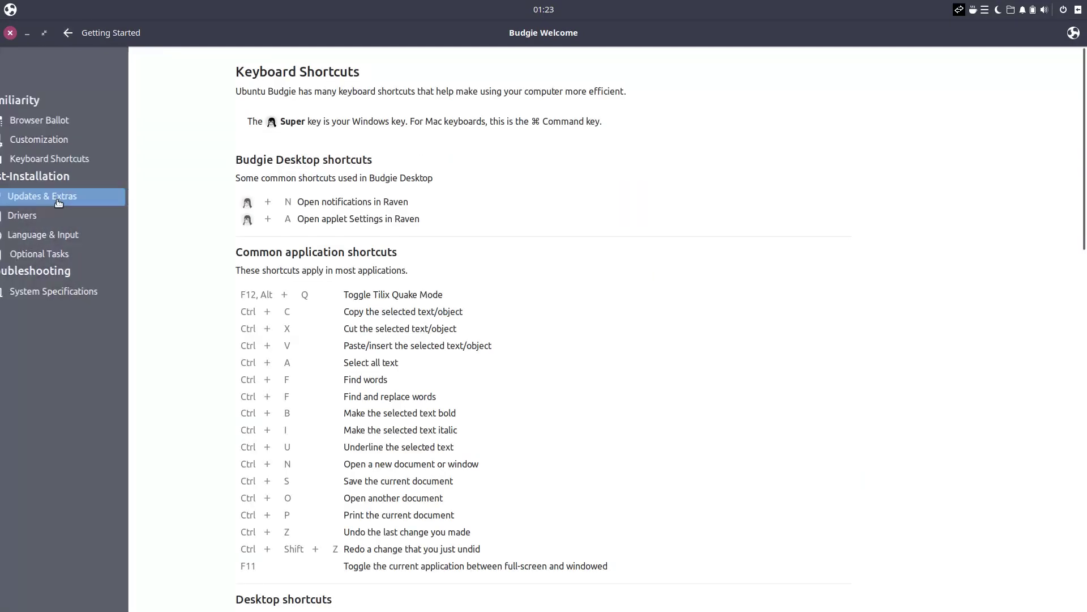
{"action": "left_click", "coordinate": [62, 36]}
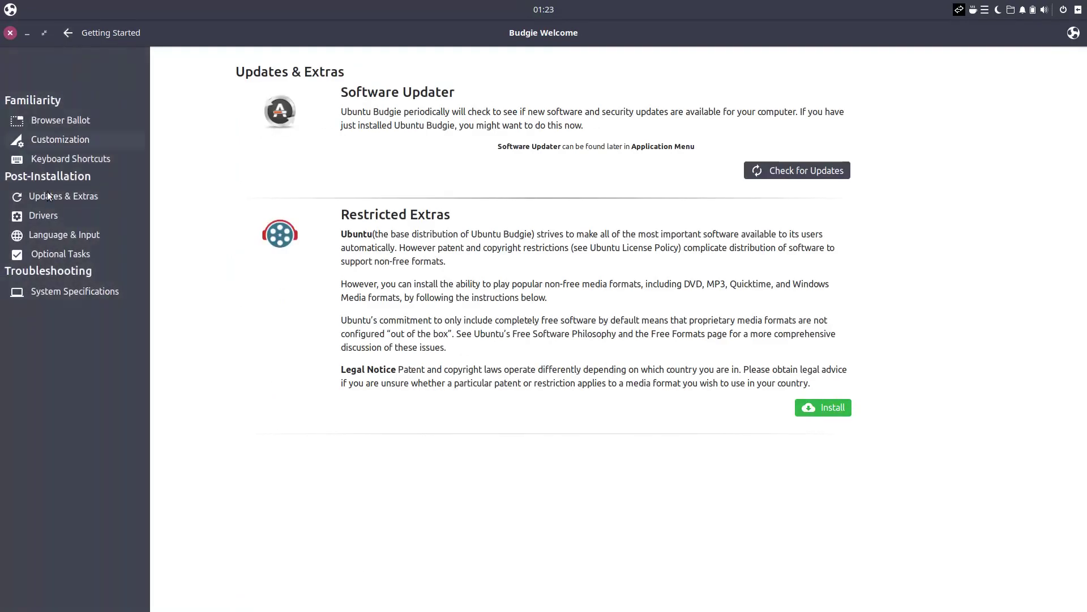
{"action": "left_click", "coordinate": [47, 221]}
{"action": "left_click", "coordinate": [69, 39]}
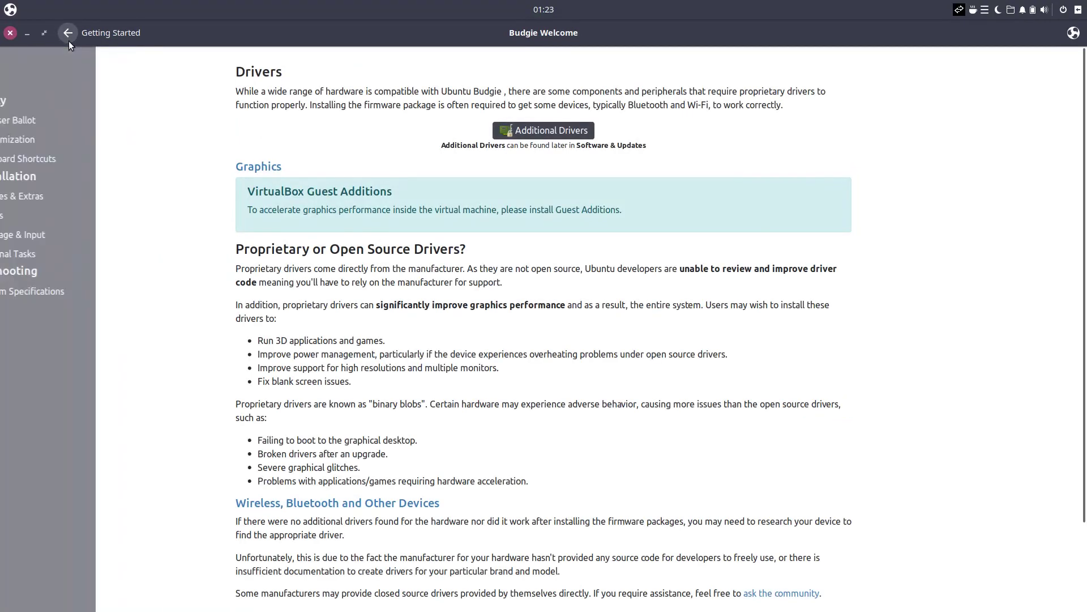
{"action": "left_click", "coordinate": [54, 232]}
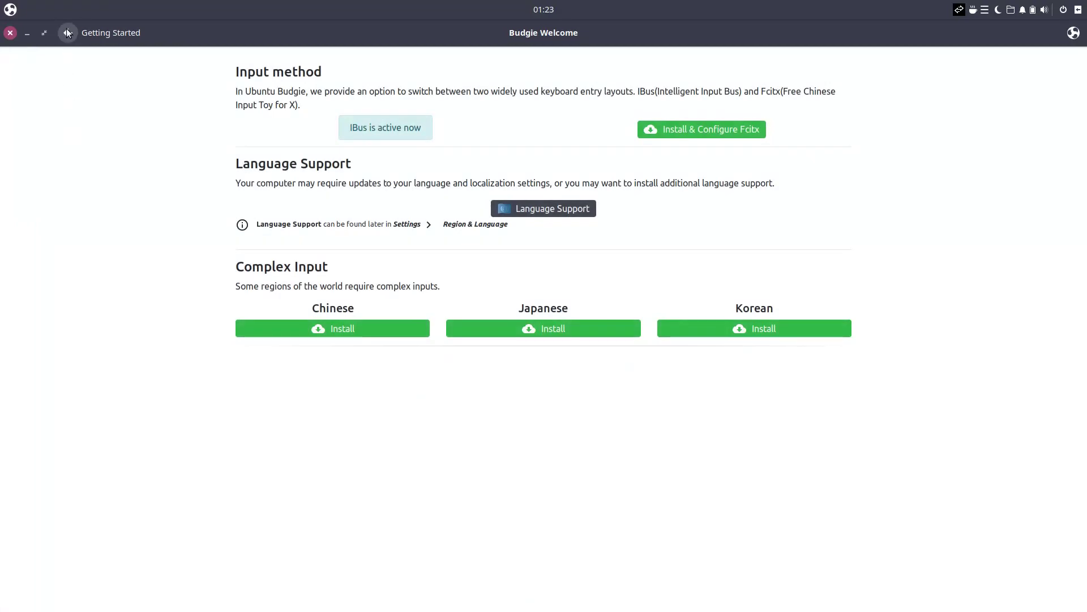
- Read the Optional Tasks page on backups, firewall and users, and open the System Specifications page
{"action": "left_click", "coordinate": [67, 32]}
{"action": "left_click", "coordinate": [49, 253]}
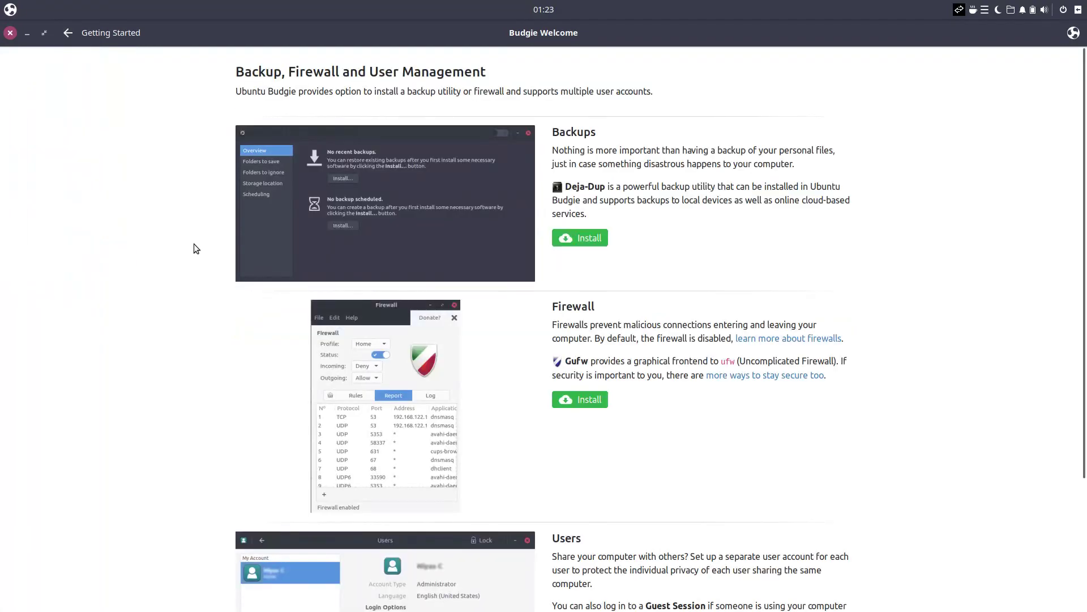
{"action": "scroll", "coordinate": [1080, 187], "scroll_direction": "down", "scroll_amount": 3}
{"action": "scroll", "coordinate": [1066, 100], "scroll_direction": "up", "scroll_amount": 3}
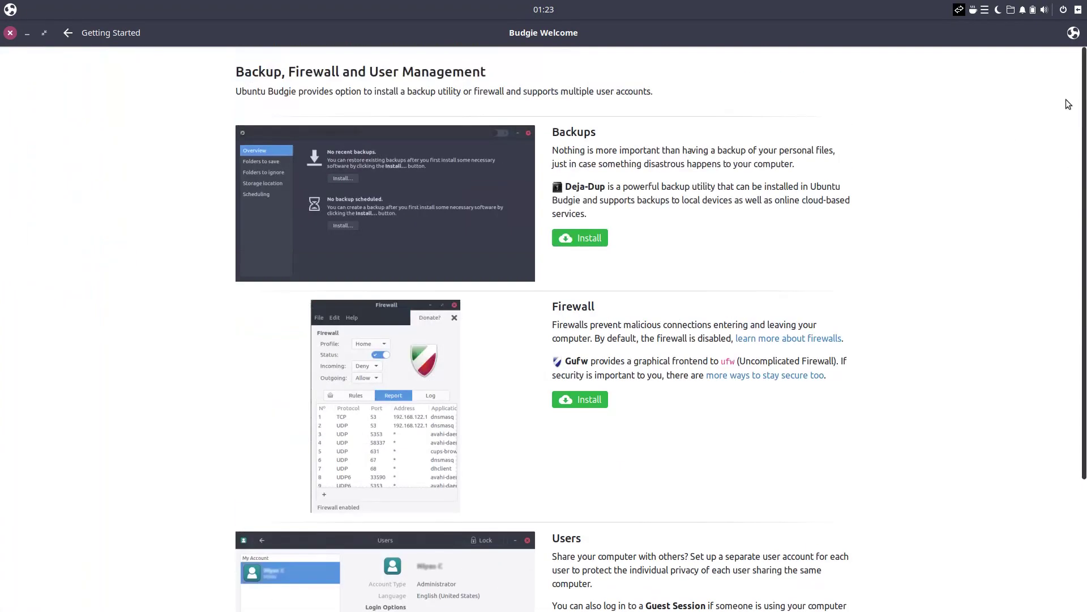
{"action": "left_click", "coordinate": [65, 33]}
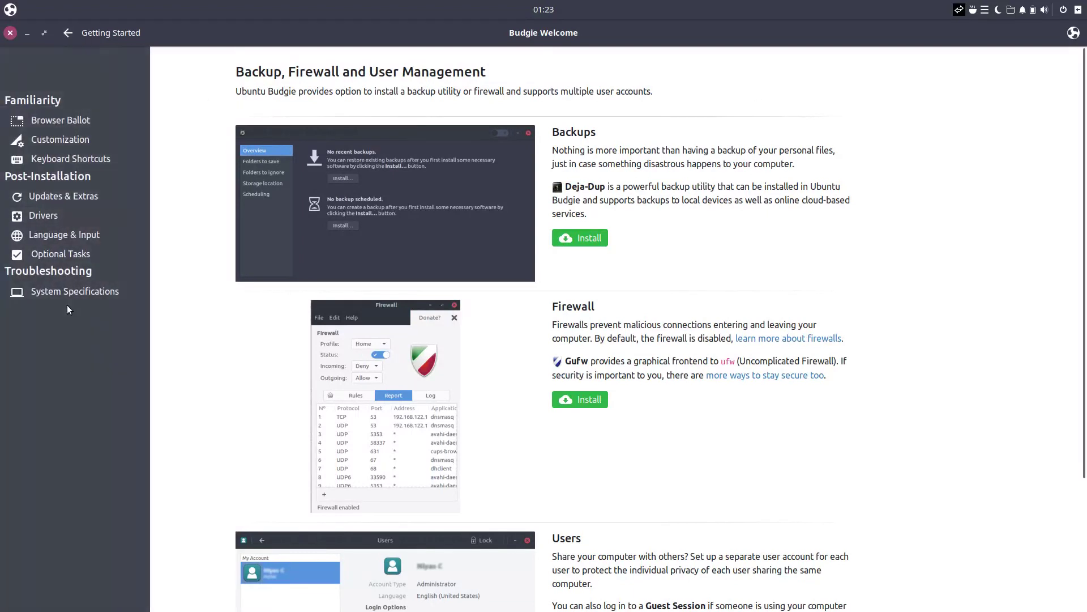
{"action": "left_click", "coordinate": [67, 294]}
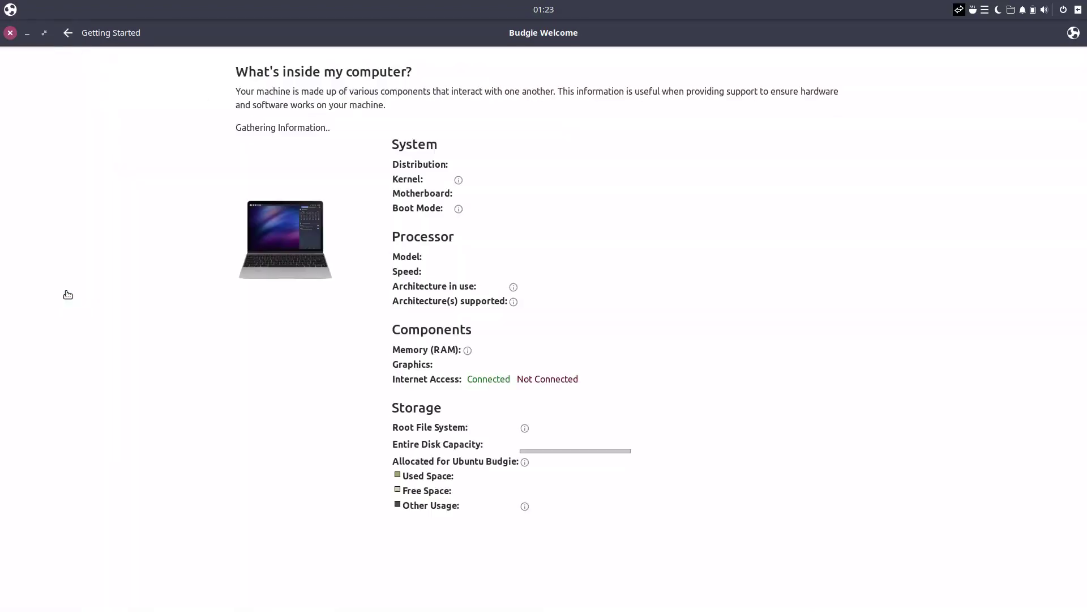
- View the Budgie Welcome version information, dismiss it and close the application
{"action": "left_click", "coordinate": [1071, 34]}
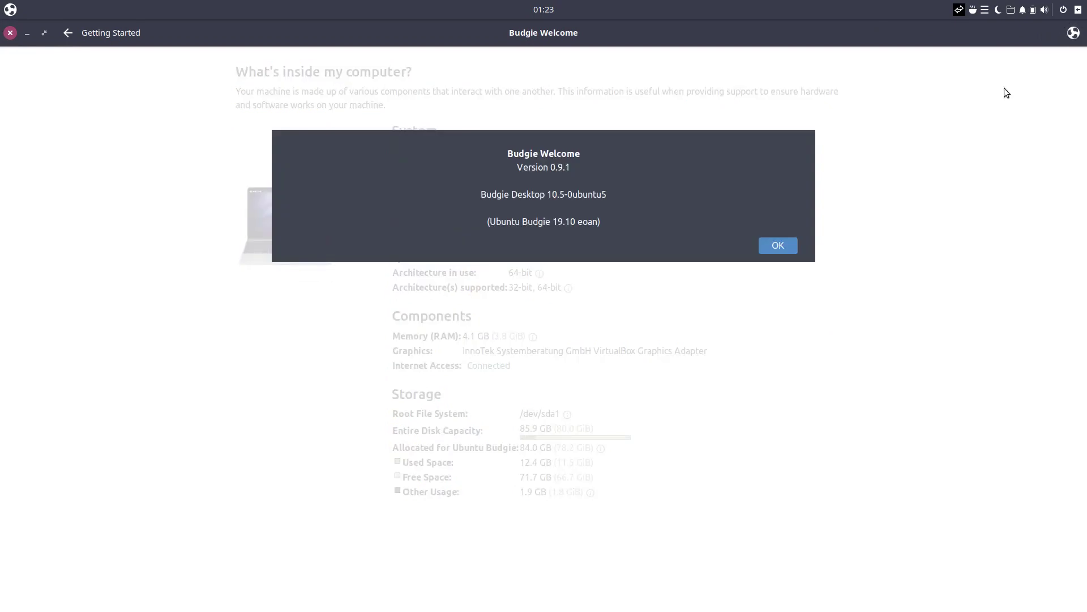
{"action": "left_click", "coordinate": [784, 242]}
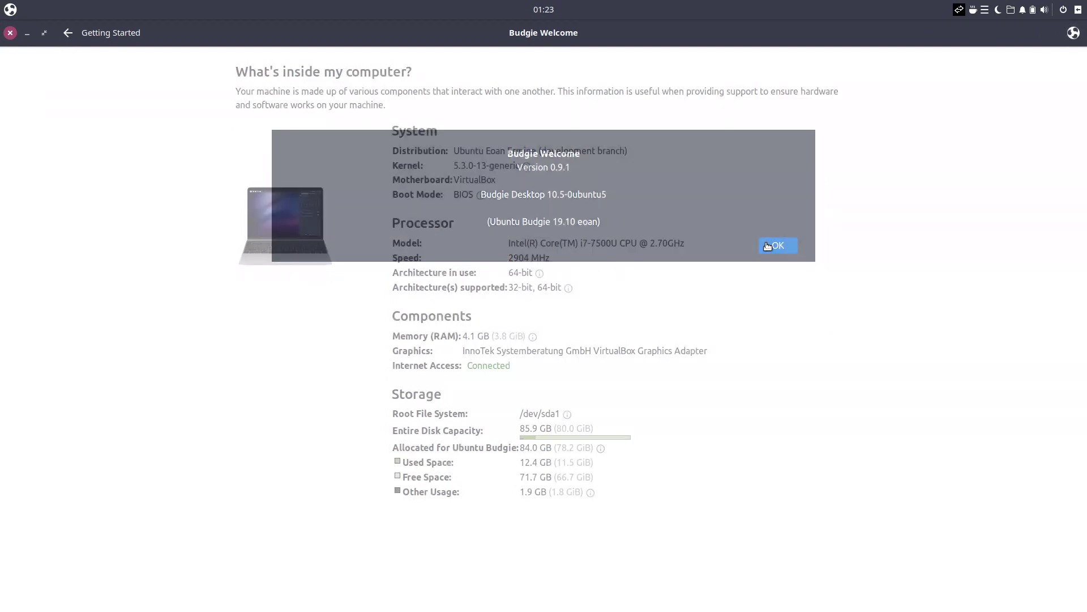
{"action": "left_click", "coordinate": [10, 32]}
- Search the application menu for "sett", open Budgie Desktop Settings and set the Widgets style to Pocillo-dark
{"action": "left_click", "coordinate": [10, 9]}
{"action": "type", "text": "sett"}
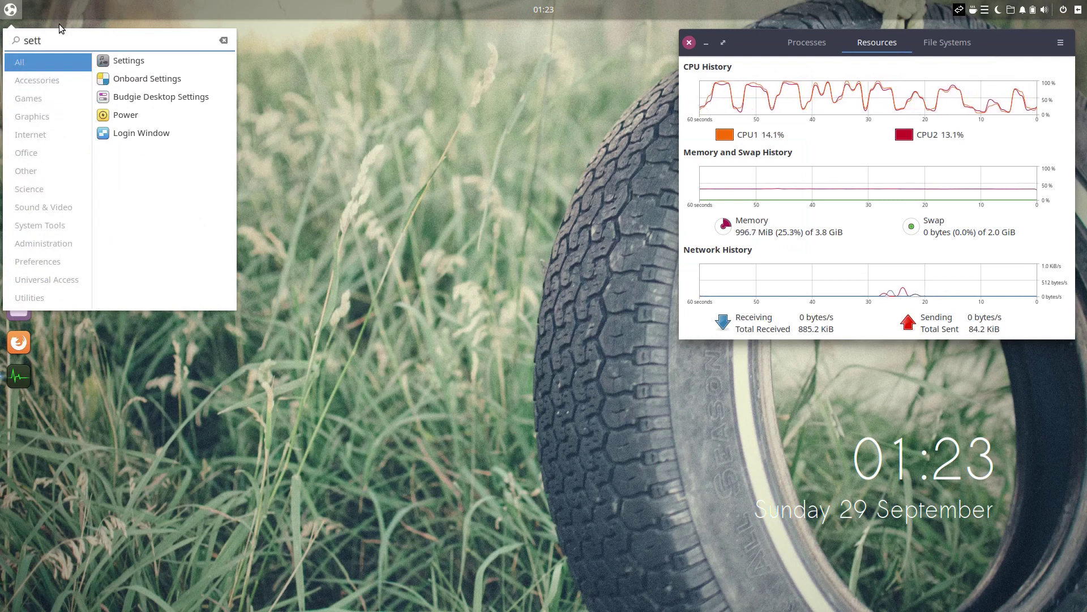
{"action": "left_click", "coordinate": [118, 101]}
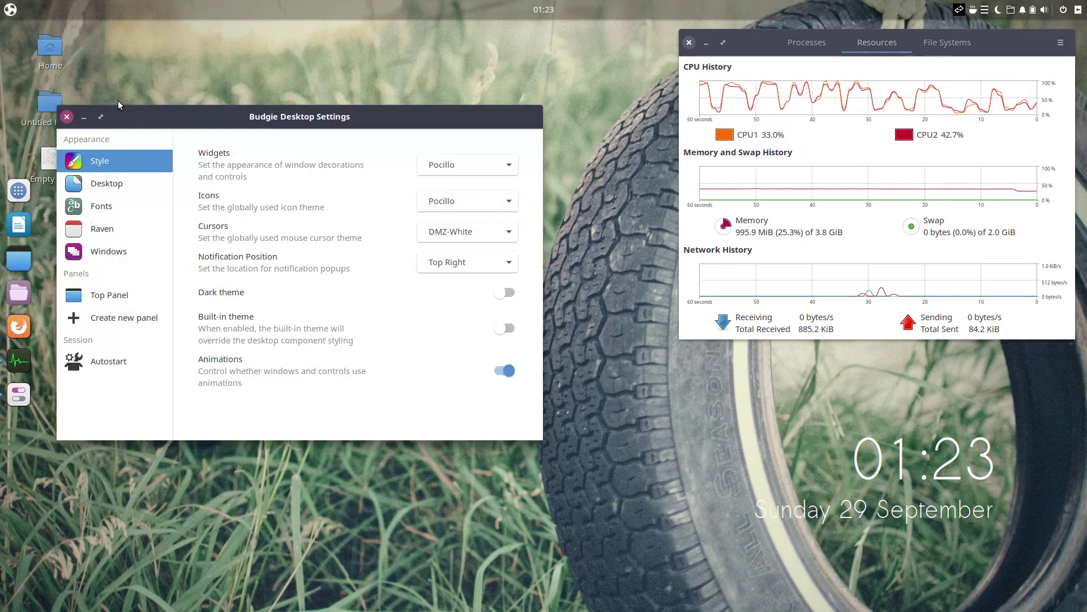
{"action": "left_click", "coordinate": [473, 165]}
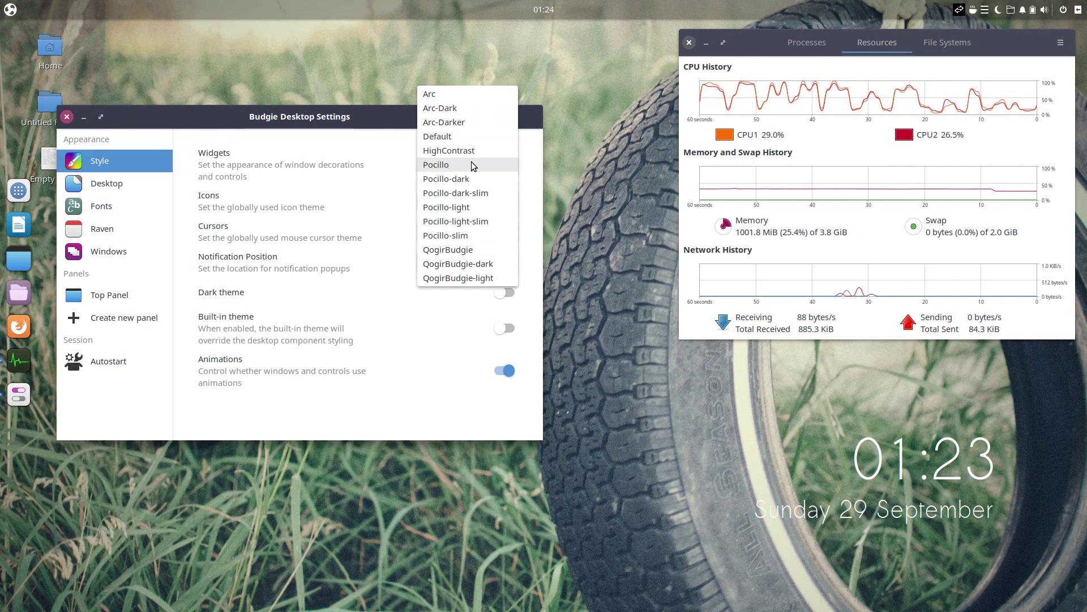
{"action": "left_click", "coordinate": [471, 179]}
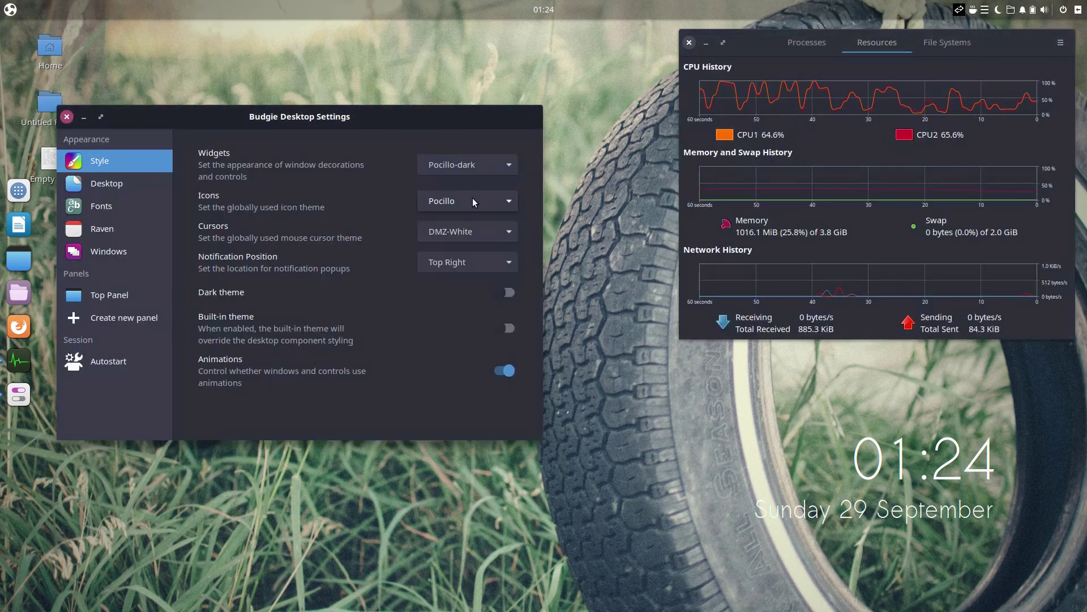
- Check the available icon and cursor themes without changing them, and close Budgie Desktop Settings
{"action": "left_click", "coordinate": [473, 199]}
{"action": "left_click", "coordinate": [473, 199]}
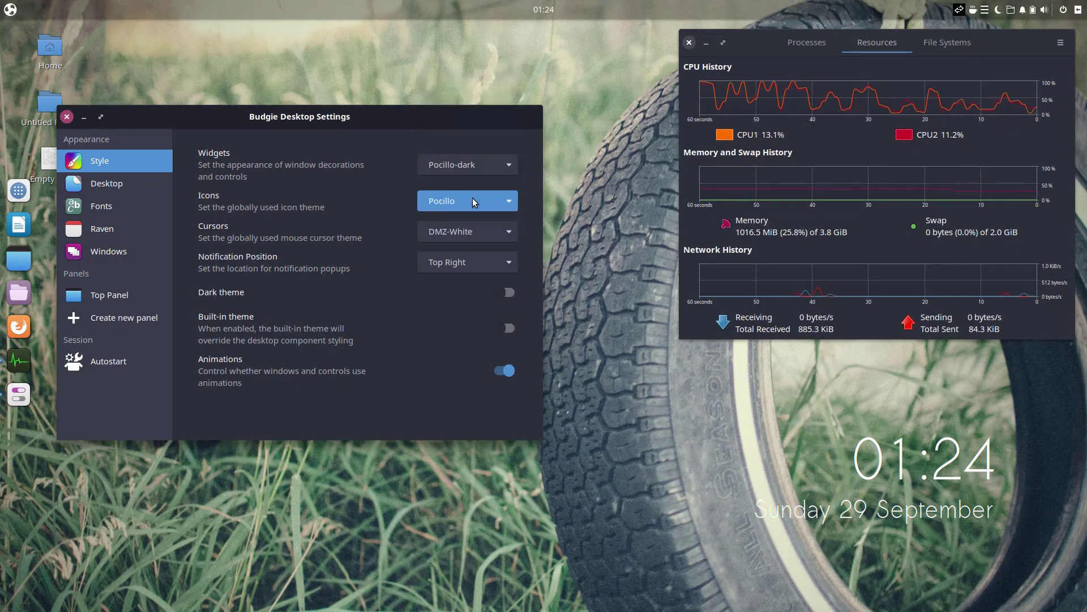
{"action": "left_click", "coordinate": [471, 232]}
{"action": "left_click", "coordinate": [471, 232]}
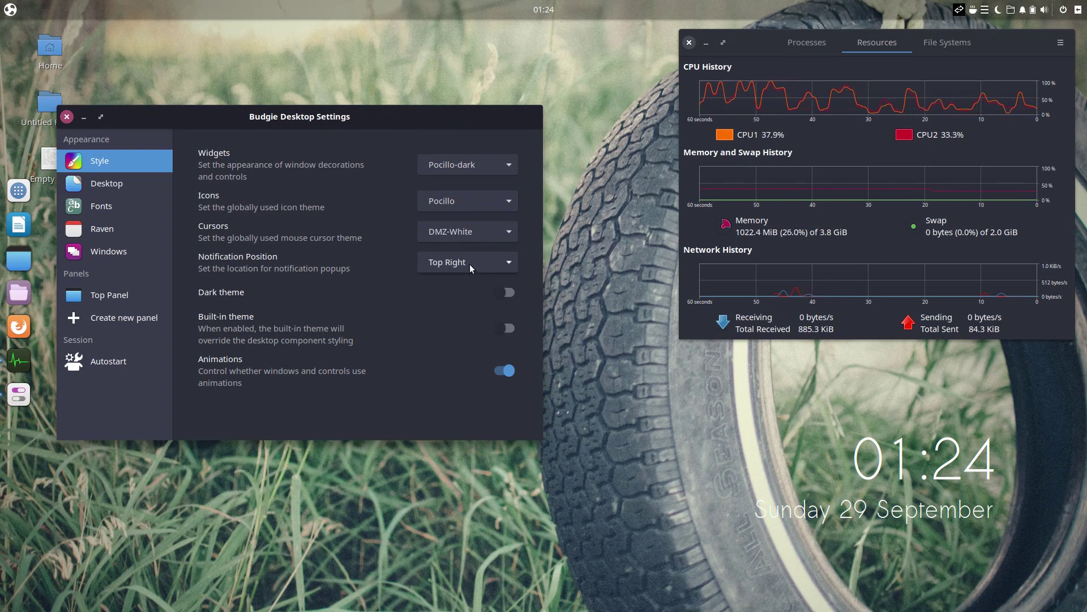
{"action": "left_click", "coordinate": [67, 117]}
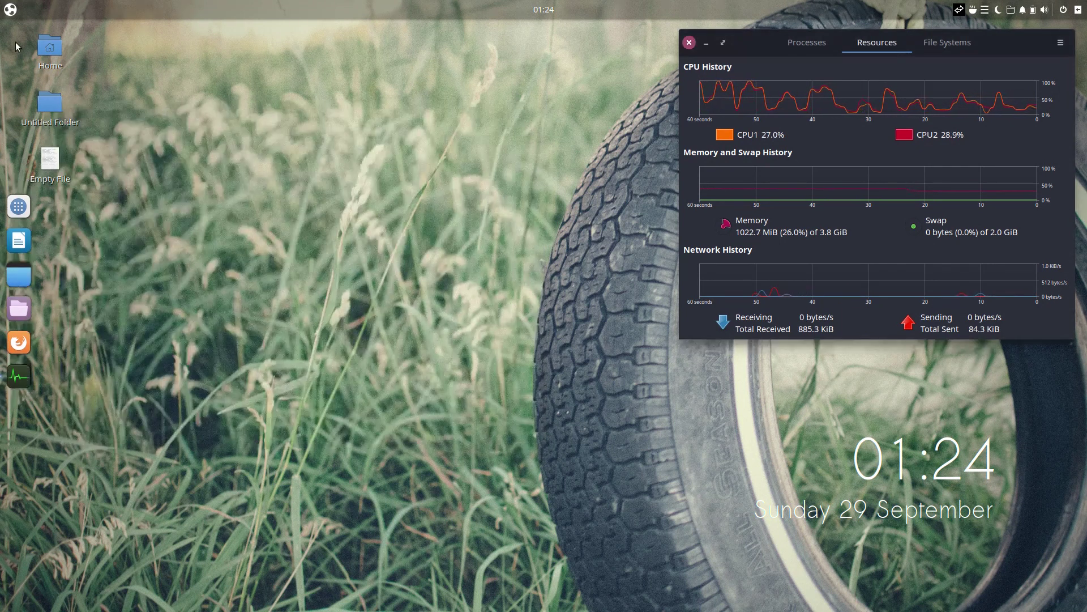
- Search for "sett", open the system Settings in a maximized window and view the Bluetooth and Network pages
{"action": "left_click", "coordinate": [12, 9]}
{"action": "type", "text": "sett"}
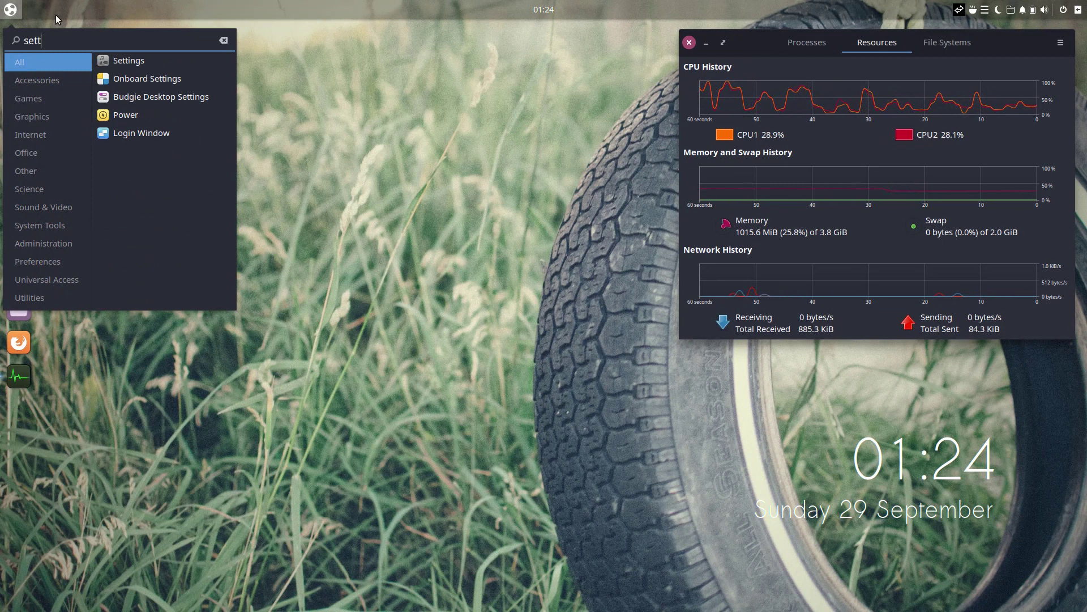
{"action": "left_click", "coordinate": [118, 61]}
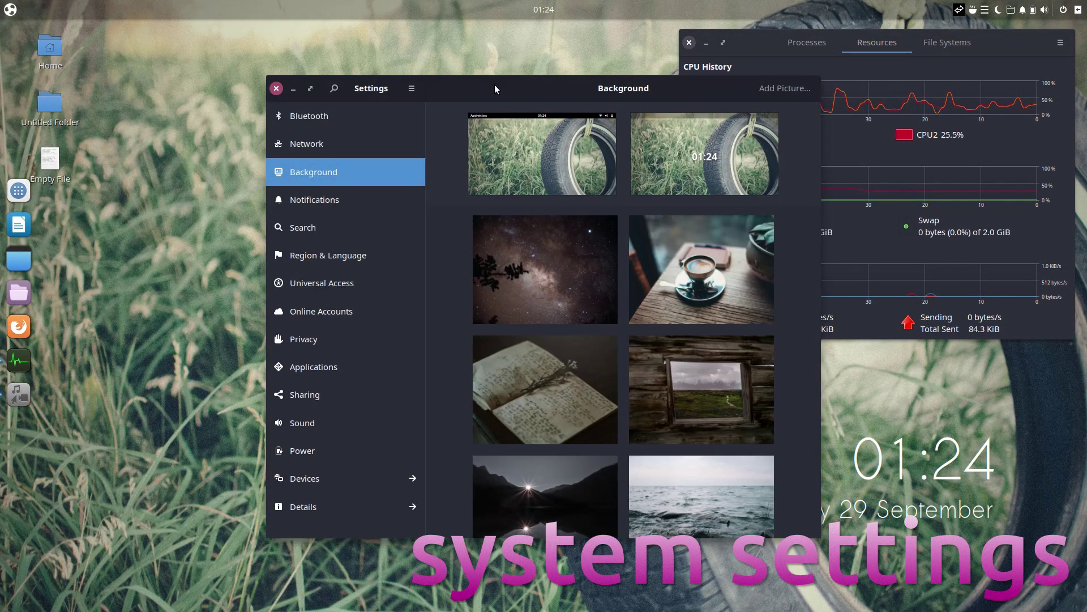
{"action": "double_click", "coordinate": [494, 85]}
{"action": "left_click", "coordinate": [71, 66]}
{"action": "left_click", "coordinate": [69, 100]}
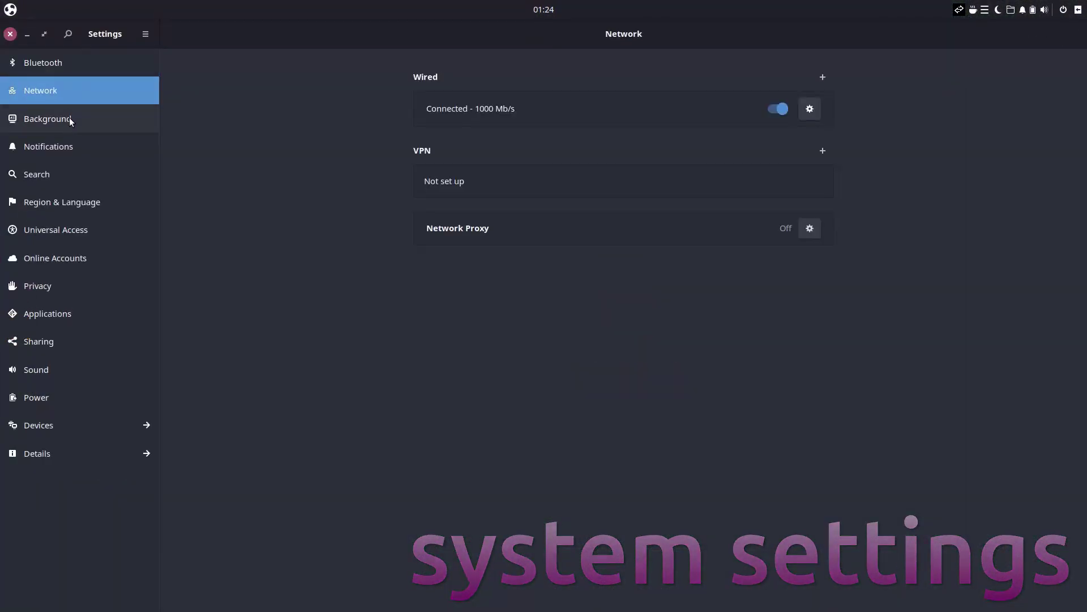
- Examine the Identity, IPv4, IPv6 and Security options of a new wired profile and cancel it
{"action": "left_click", "coordinate": [822, 79]}
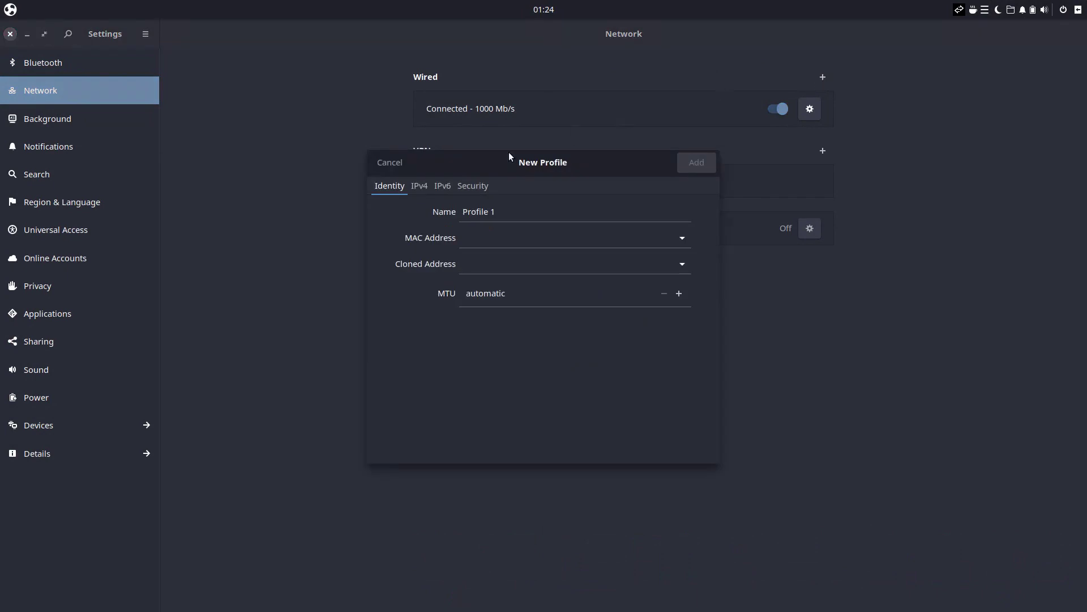
{"action": "left_click", "coordinate": [419, 186]}
{"action": "left_click", "coordinate": [442, 186]}
{"action": "left_click", "coordinate": [473, 185]}
{"action": "left_click", "coordinate": [390, 162]}
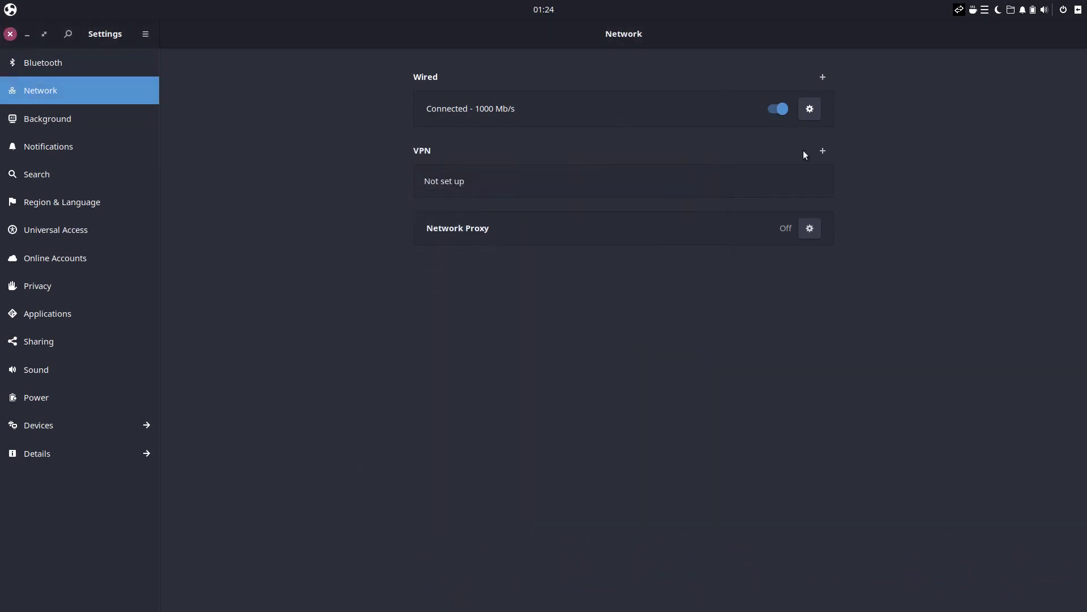
- View the options for adding a VPN and for the network proxy, dismissing each dialog
{"action": "left_click", "coordinate": [825, 151]}
{"action": "left_click", "coordinate": [420, 225]}
{"action": "left_click", "coordinate": [808, 227]}
{"action": "left_click", "coordinate": [425, 181]}
- View the Notifications page and Archive Manager's notification options, and dismiss the dialog
{"action": "left_click", "coordinate": [73, 148]}
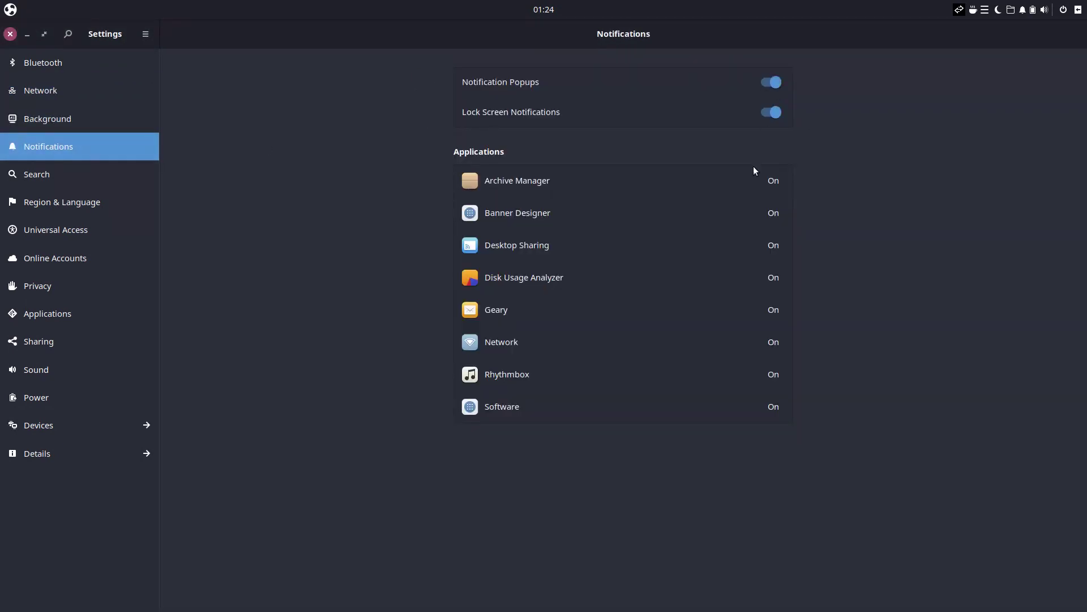
{"action": "left_click", "coordinate": [699, 190]}
{"action": "left_click", "coordinate": [438, 185]}
- View the Search page, switching search off and on again
{"action": "left_click", "coordinate": [96, 182]}
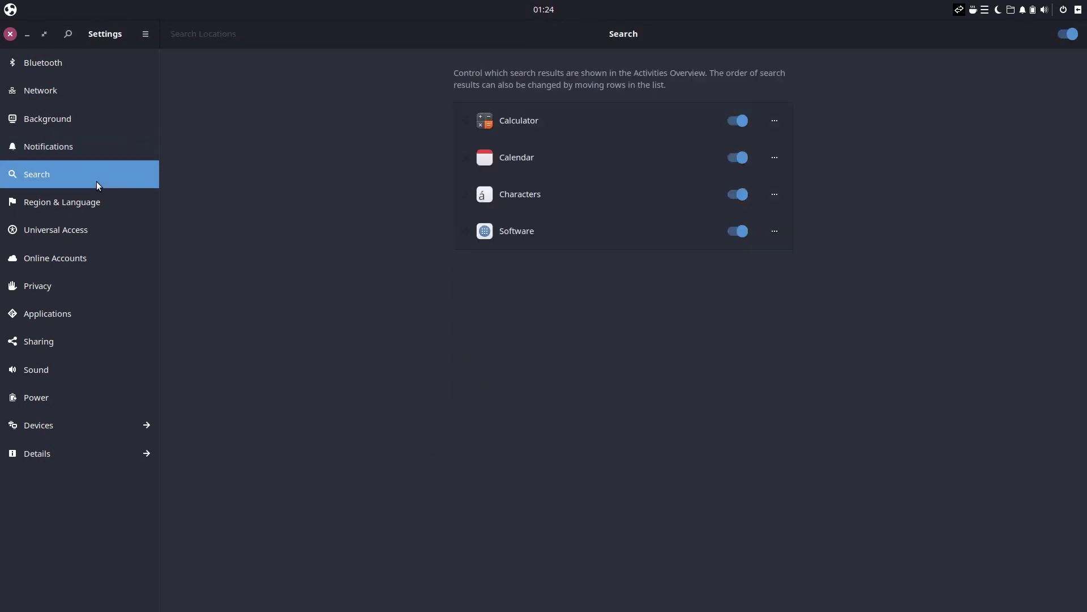
{"action": "left_click", "coordinate": [759, 125]}
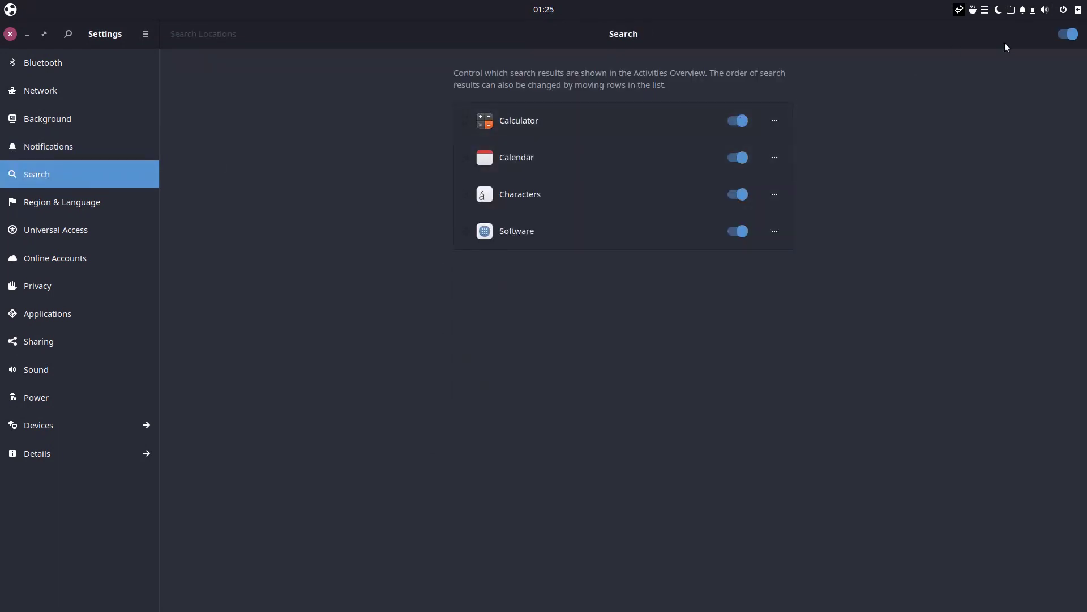
{"action": "left_click", "coordinate": [1067, 34]}
{"action": "left_click", "coordinate": [1072, 34]}
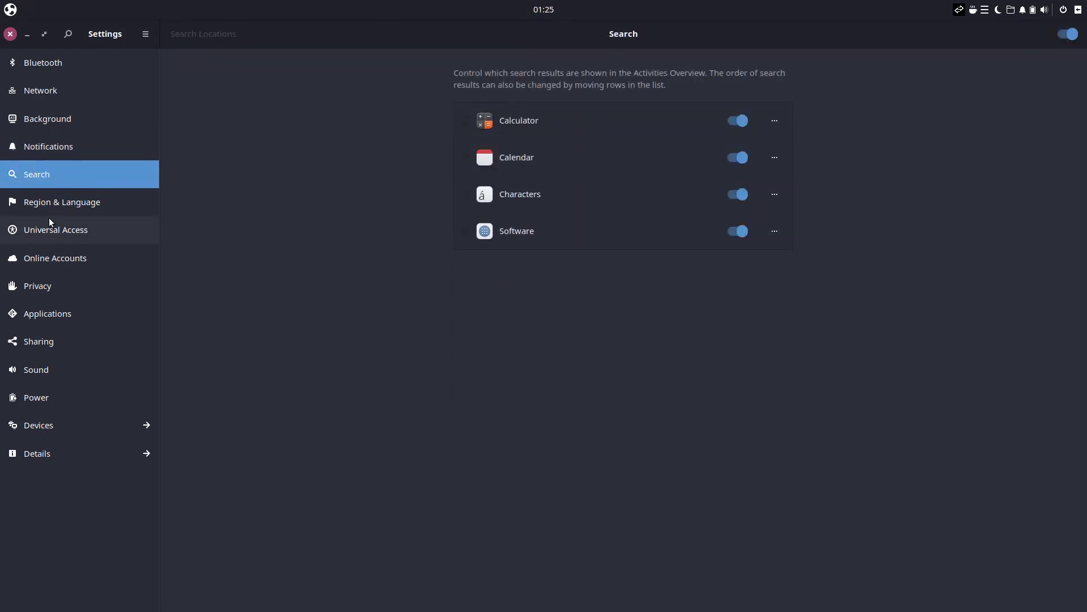
- Examine the language, formats and input source options of Region & Language without changing them
{"action": "left_click", "coordinate": [49, 212]}
{"action": "left_click", "coordinate": [563, 87]}
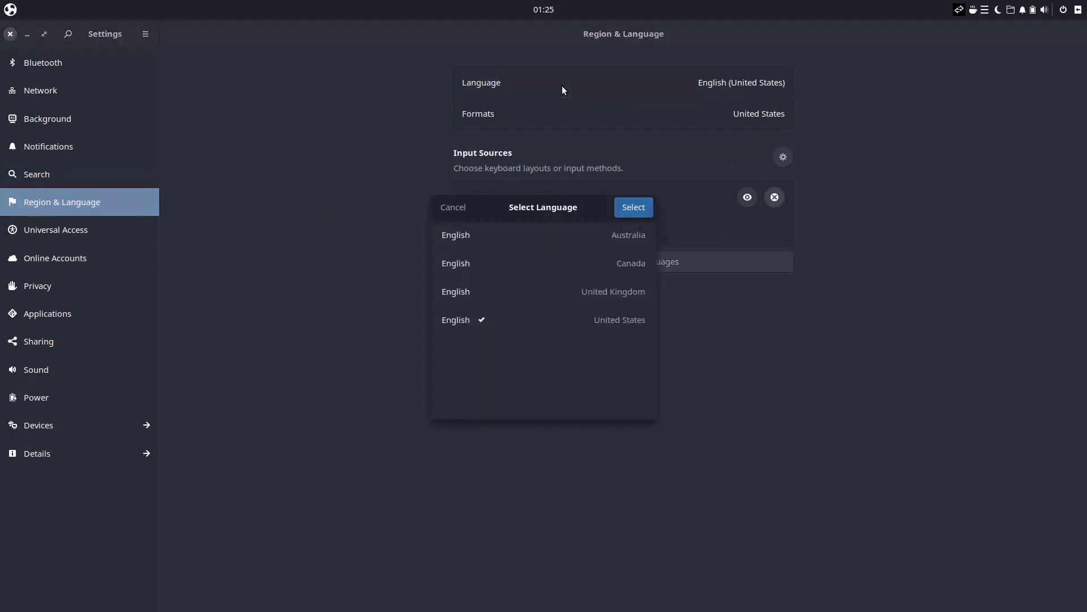
{"action": "left_click", "coordinate": [444, 209]}
{"action": "left_click", "coordinate": [559, 118]}
{"action": "left_click", "coordinate": [361, 243]}
{"action": "left_click", "coordinate": [782, 159]}
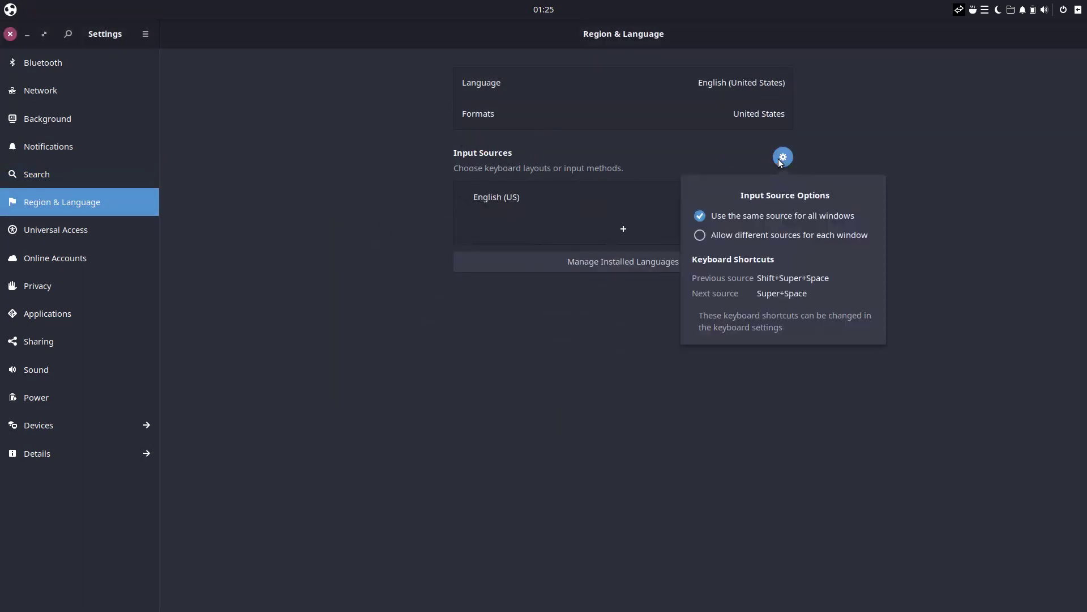
{"action": "left_click", "coordinate": [691, 159]}
- View the Universal Access and Online Accounts pages, and open the Privacy page
{"action": "left_click", "coordinate": [138, 235]}
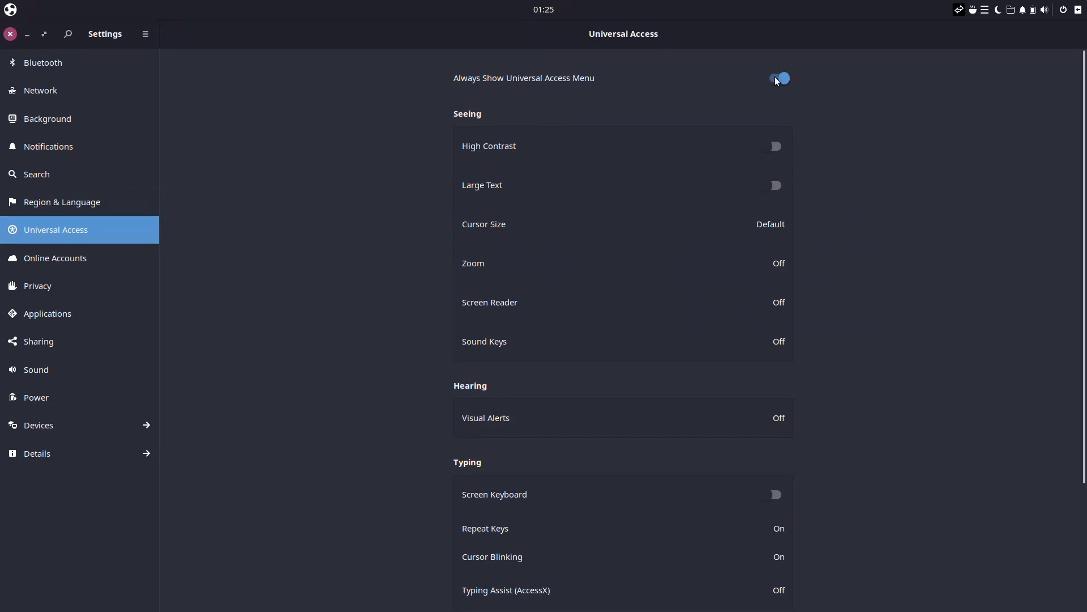
{"action": "left_click", "coordinate": [126, 253]}
{"action": "left_click", "coordinate": [92, 286]}
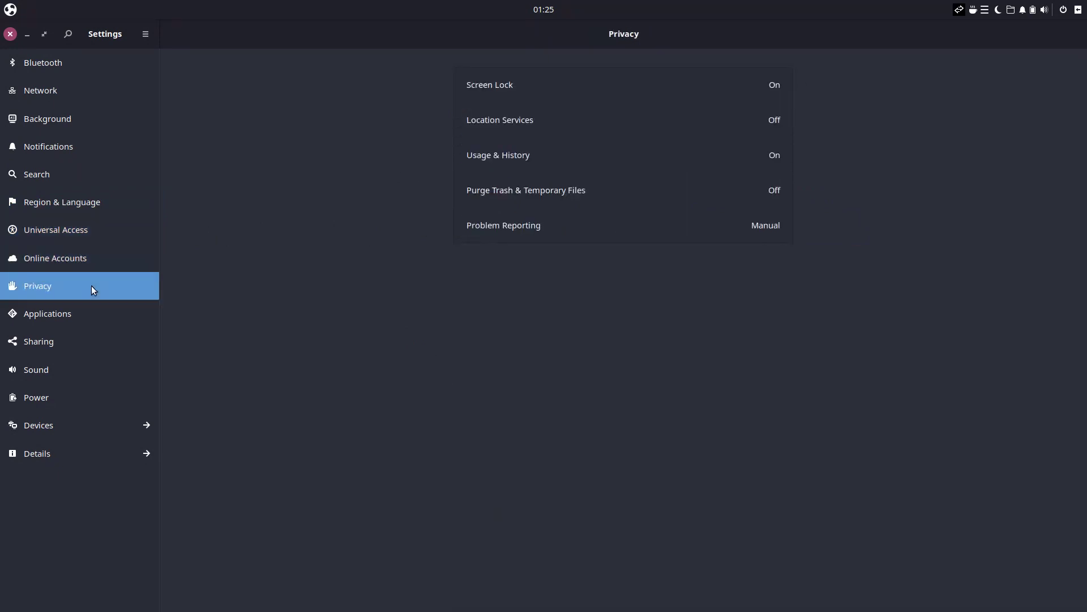
- Examine the Screen Lock, Location Services, Usage & History, Purge Trash & Temporary Files and Problem Reporting options, dismissing each dialog
{"action": "left_click", "coordinate": [539, 89]}
{"action": "left_click", "coordinate": [423, 218]}
{"action": "left_click", "coordinate": [560, 124]}
{"action": "left_click", "coordinate": [439, 245]}
{"action": "left_click", "coordinate": [564, 162]}
{"action": "left_click", "coordinate": [434, 229]}
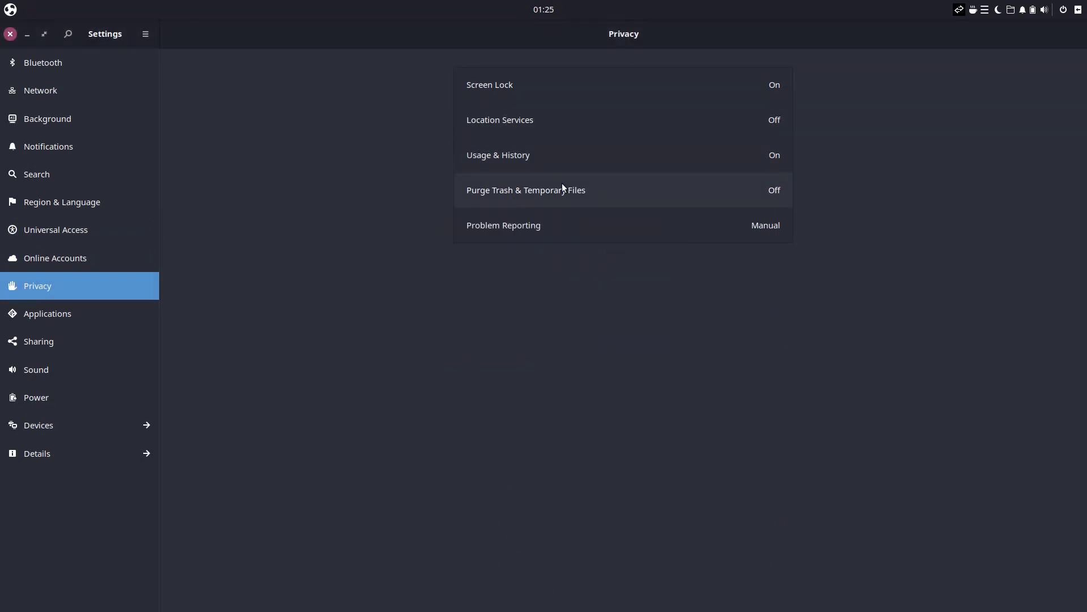
{"action": "left_click", "coordinate": [534, 195]}
{"action": "left_click", "coordinate": [426, 207]}
{"action": "left_click", "coordinate": [597, 214]}
{"action": "left_click", "coordinate": [423, 224]}
- View the 2048 entry on the Applications page and in Software, close Software and return to the main Settings list
{"action": "left_click", "coordinate": [105, 313]}
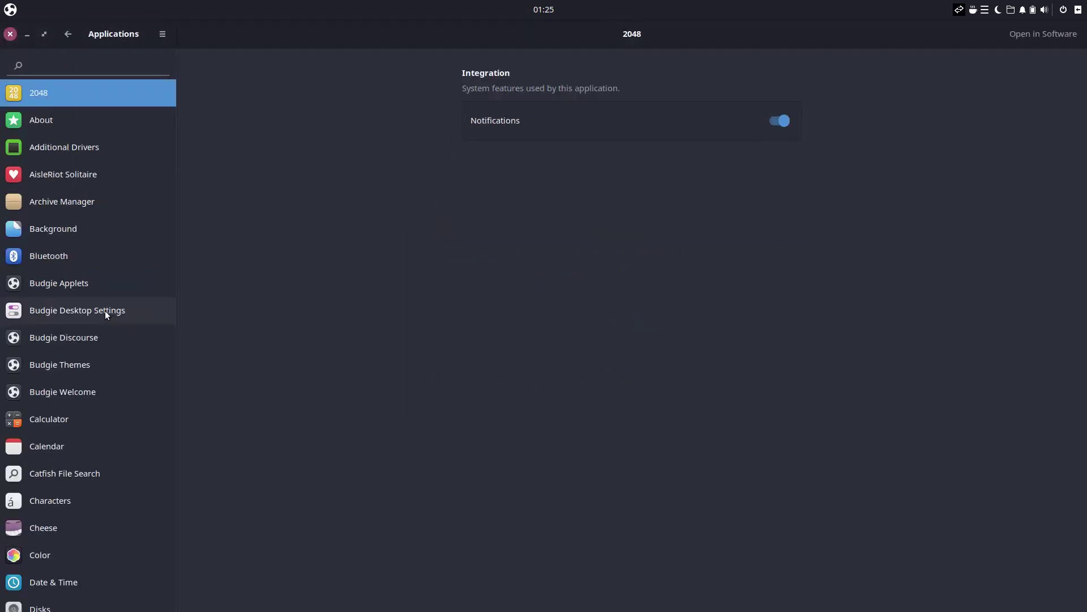
{"action": "left_click", "coordinate": [1028, 32]}
{"action": "left_click", "coordinate": [10, 33]}
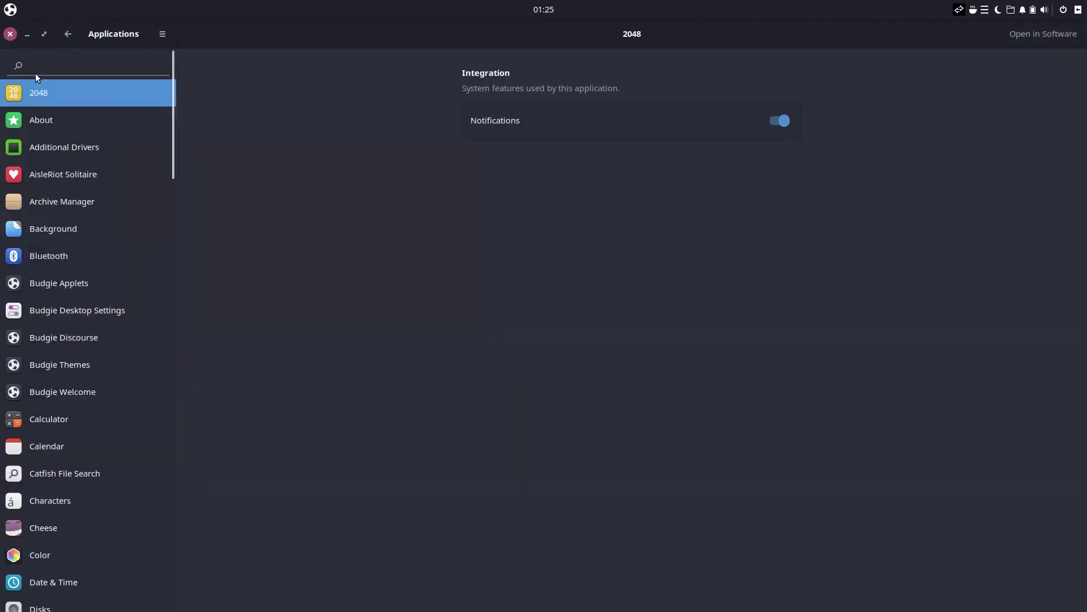
{"action": "left_click", "coordinate": [68, 34]}
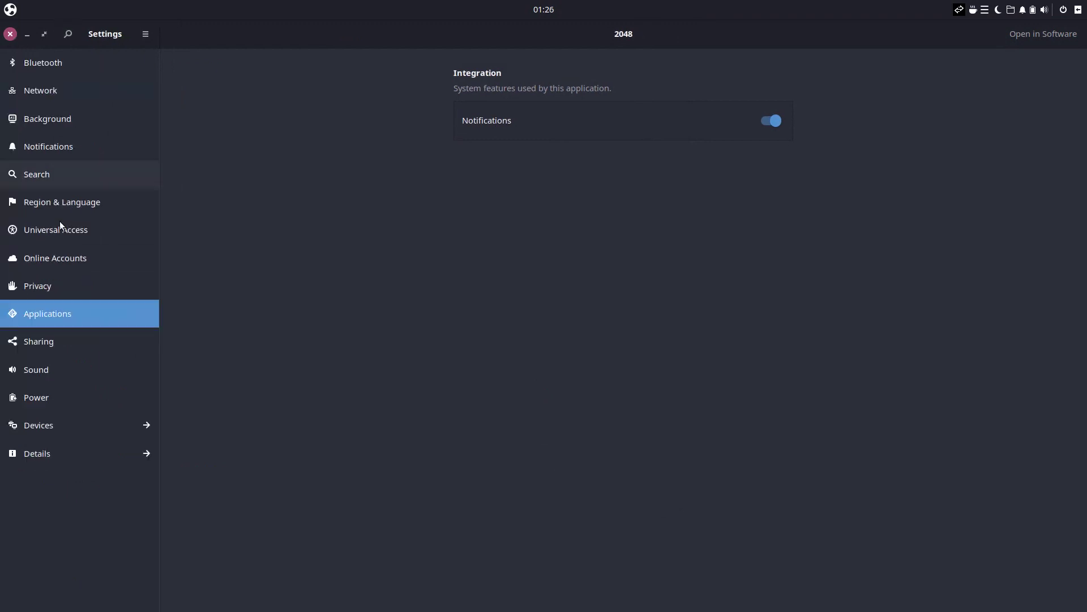
- View the Screen Sharing and Media Sharing options on the Sharing page, dismissing each dialog
{"action": "left_click", "coordinate": [40, 341]}
{"action": "left_click", "coordinate": [735, 139]}
{"action": "left_click", "coordinate": [466, 182]}
{"action": "left_click", "coordinate": [579, 179]}
{"action": "left_click", "coordinate": [465, 183]}
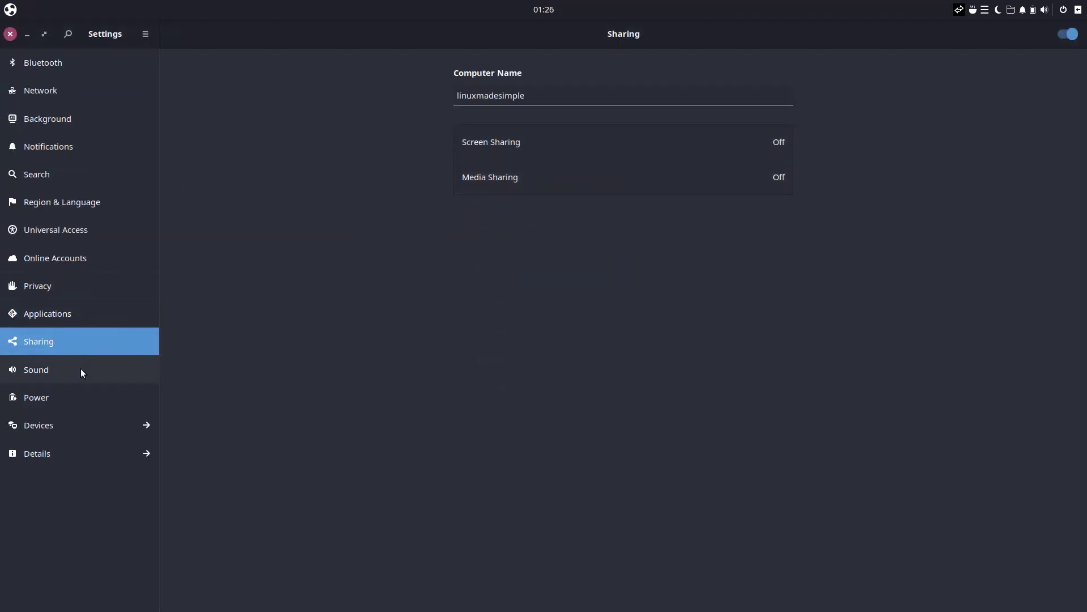
- View the Sound and Power pages and the Automatic Suspend options, and dismiss the dialog
{"action": "left_click", "coordinate": [81, 369]}
{"action": "left_click", "coordinate": [84, 395]}
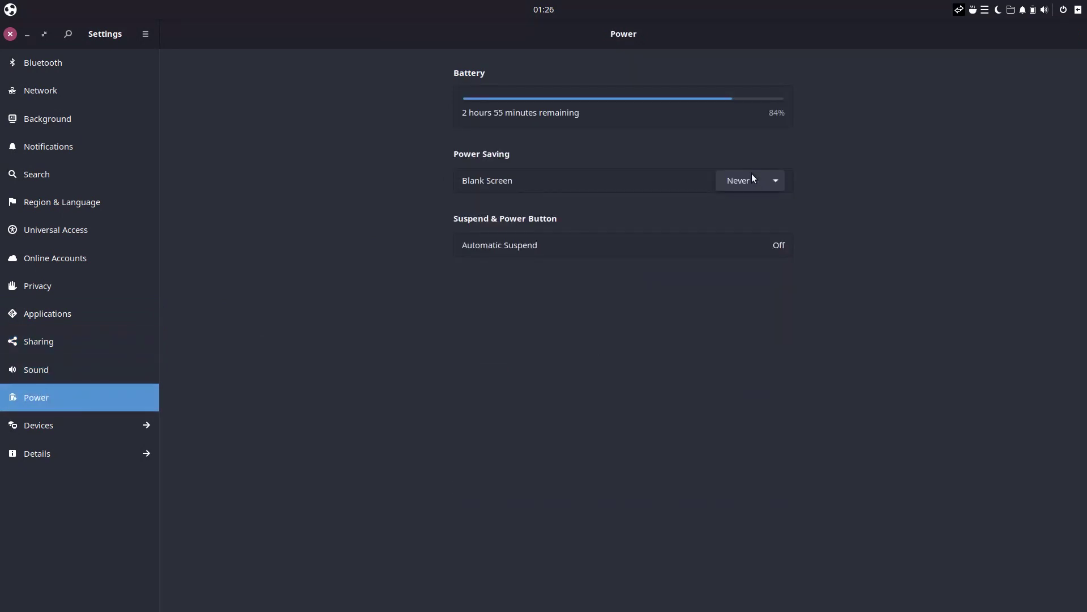
{"action": "left_click", "coordinate": [732, 243]}
{"action": "left_click", "coordinate": [450, 241]}
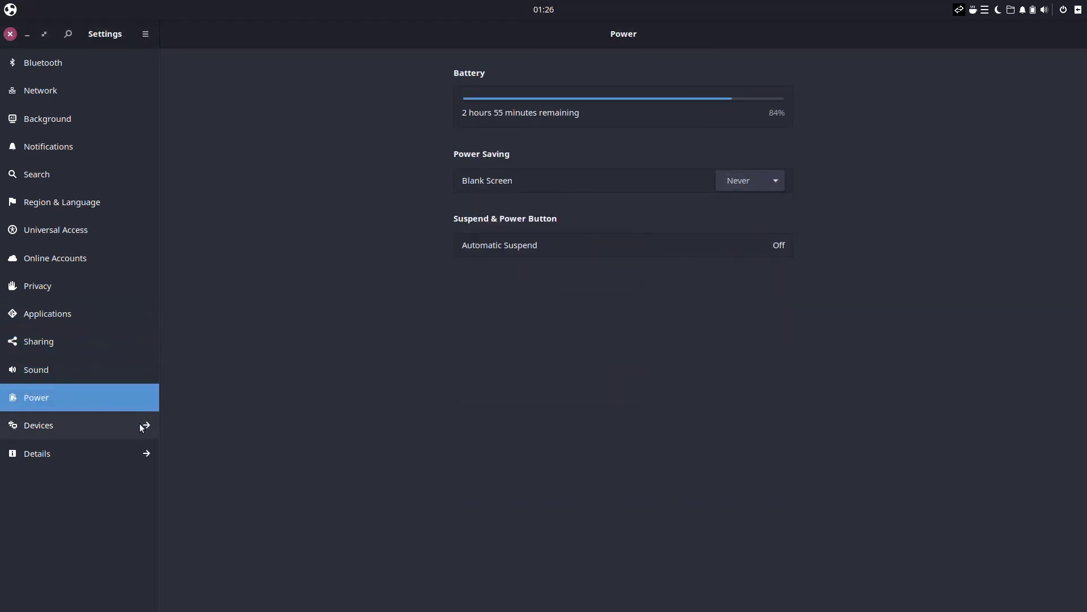
- View the Night Light and Displays options in the Devices section
{"action": "left_click", "coordinate": [141, 428]}
{"action": "left_click", "coordinate": [649, 37]}
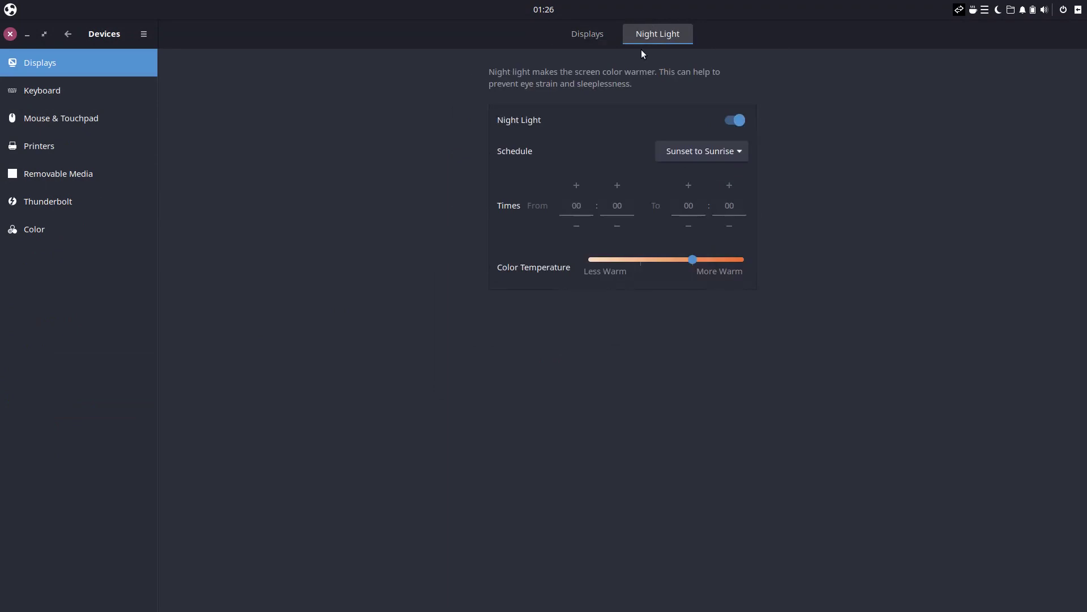
{"action": "left_click", "coordinate": [586, 35]}
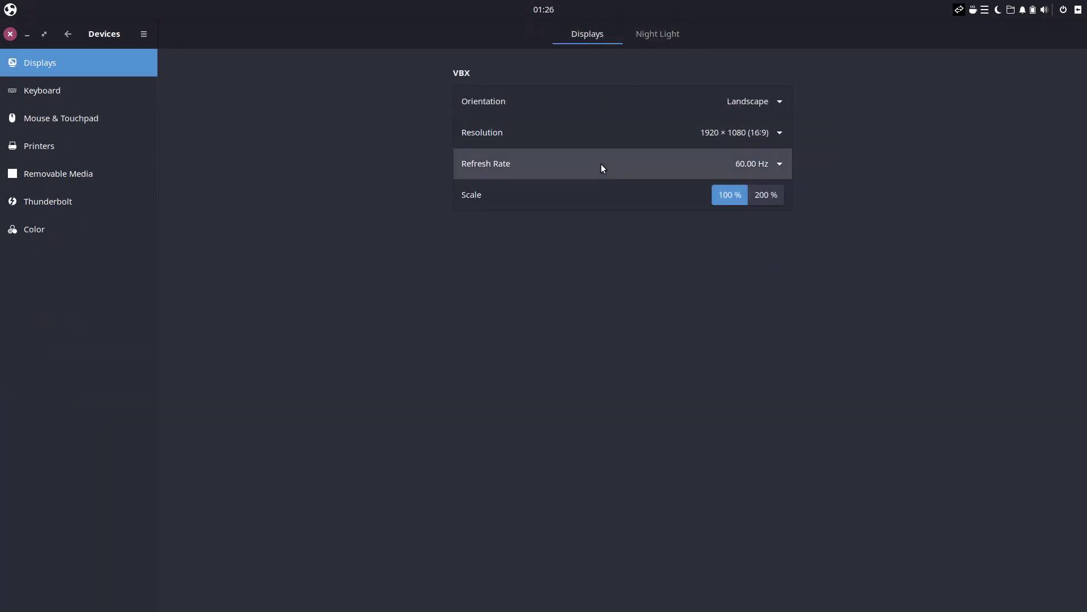
- View the Keyboard, Mouse & Touchpad and Printers pages
{"action": "left_click", "coordinate": [91, 94]}
{"action": "left_click", "coordinate": [85, 123]}
{"action": "left_click", "coordinate": [86, 148]}
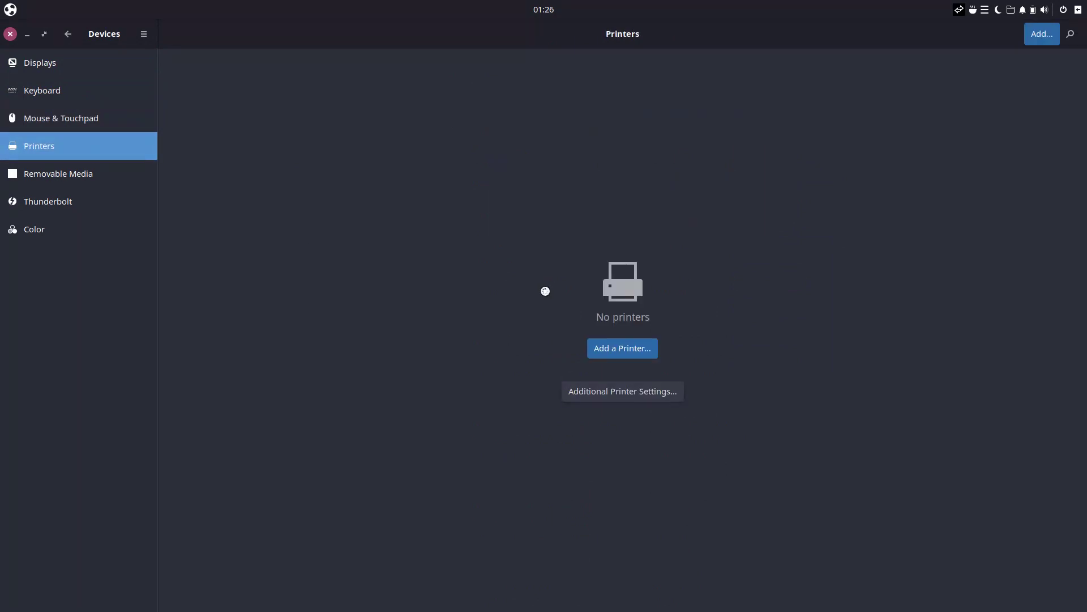
- View the option for adding a printer in the additional printer settings window, and dismiss it
{"action": "left_click", "coordinate": [543, 348]}
{"action": "left_click", "coordinate": [342, 190]}
{"action": "left_click", "coordinate": [426, 255]}
- View the Removable Media, Thunderbolt and Color pages
{"action": "left_click", "coordinate": [97, 173]}
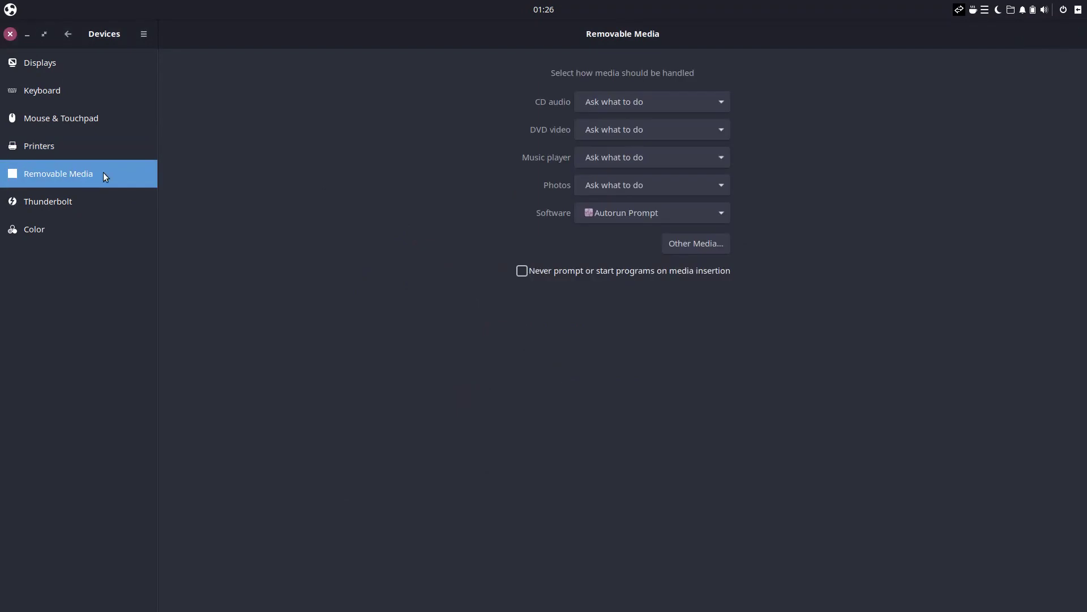
{"action": "left_click", "coordinate": [80, 198]}
{"action": "left_click", "coordinate": [83, 231]}
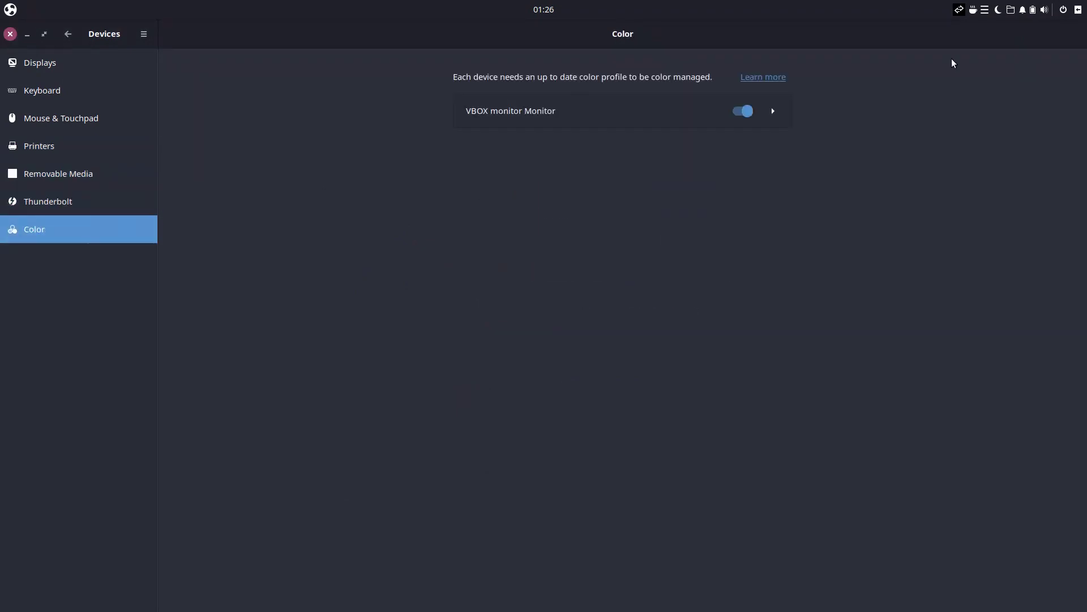
- View the About, Date & Time and Users pages in the Details section
{"action": "left_click", "coordinate": [69, 37]}
{"action": "left_click", "coordinate": [38, 458]}
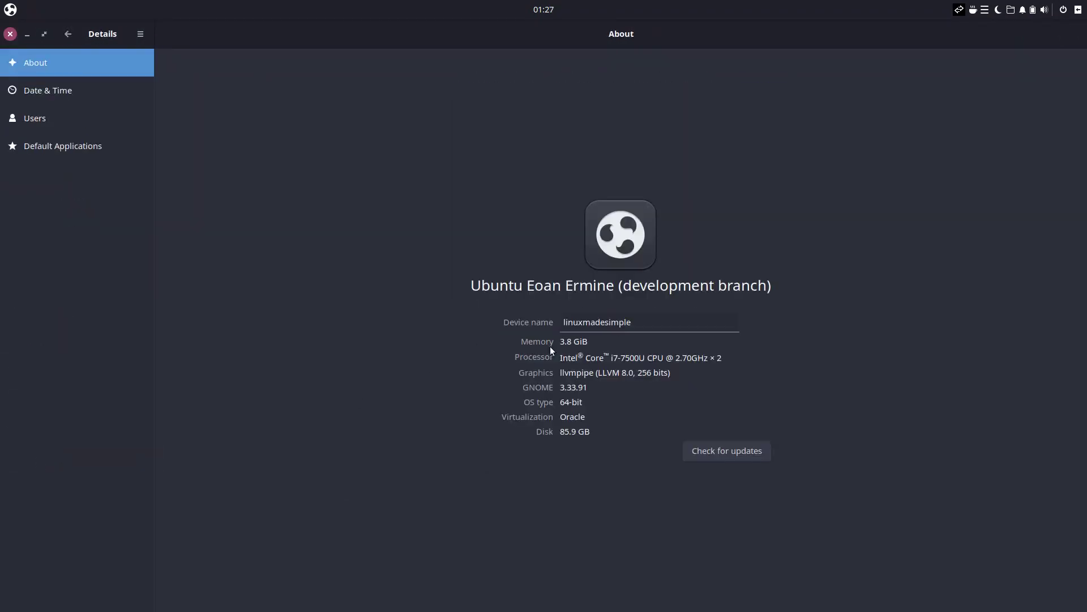
{"action": "left_click", "coordinate": [66, 102]}
{"action": "left_click", "coordinate": [65, 119]}
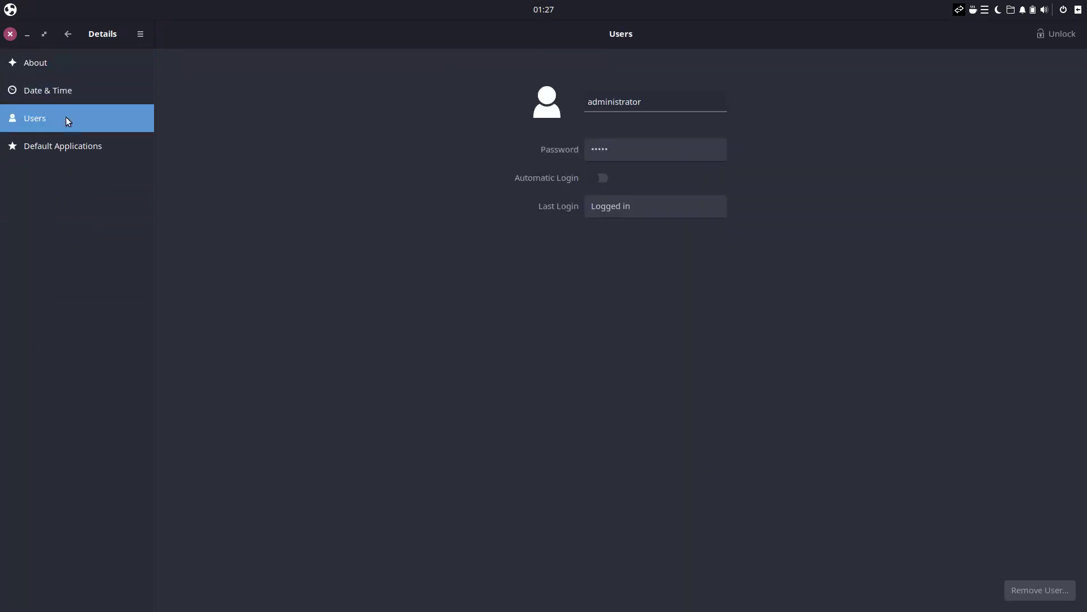
- Unlock the Users page with the account password, view the options for adding a user and cancel the dialog
{"action": "left_click", "coordinate": [1050, 34]}
{"action": "key", "text": "Return"}
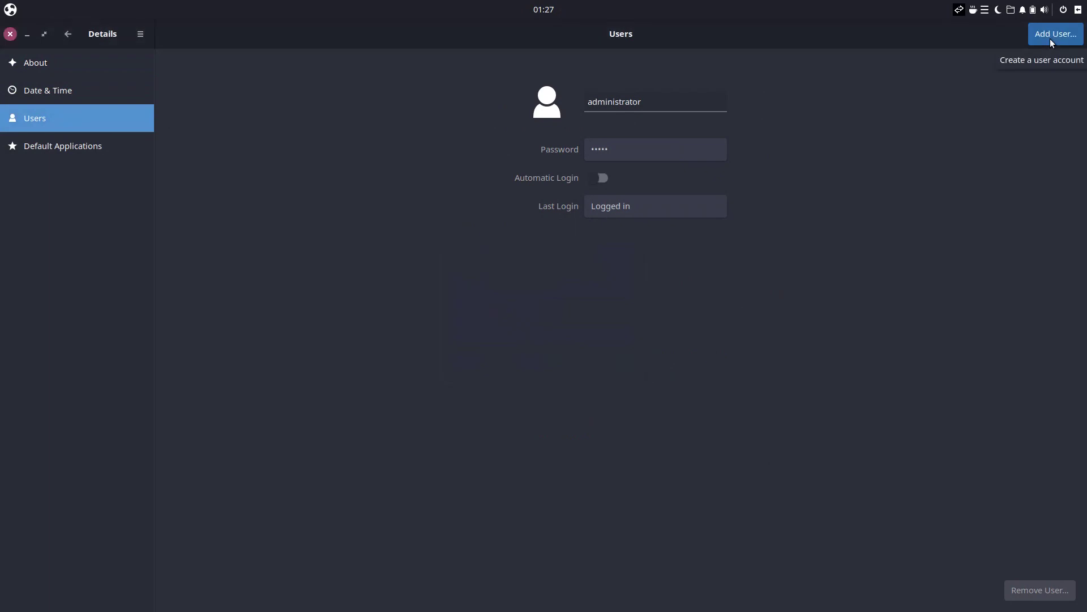
{"action": "left_click", "coordinate": [1050, 39]}
{"action": "left_click", "coordinate": [438, 152]}
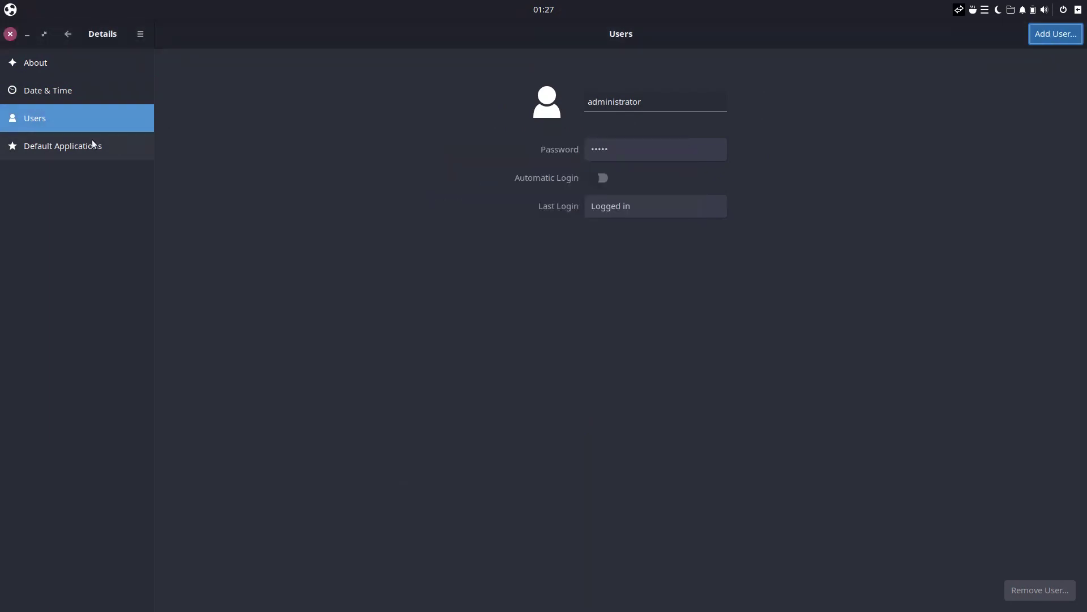
- View the Default Applications page, and close the Settings and Printers windows
{"action": "left_click", "coordinate": [93, 144]}
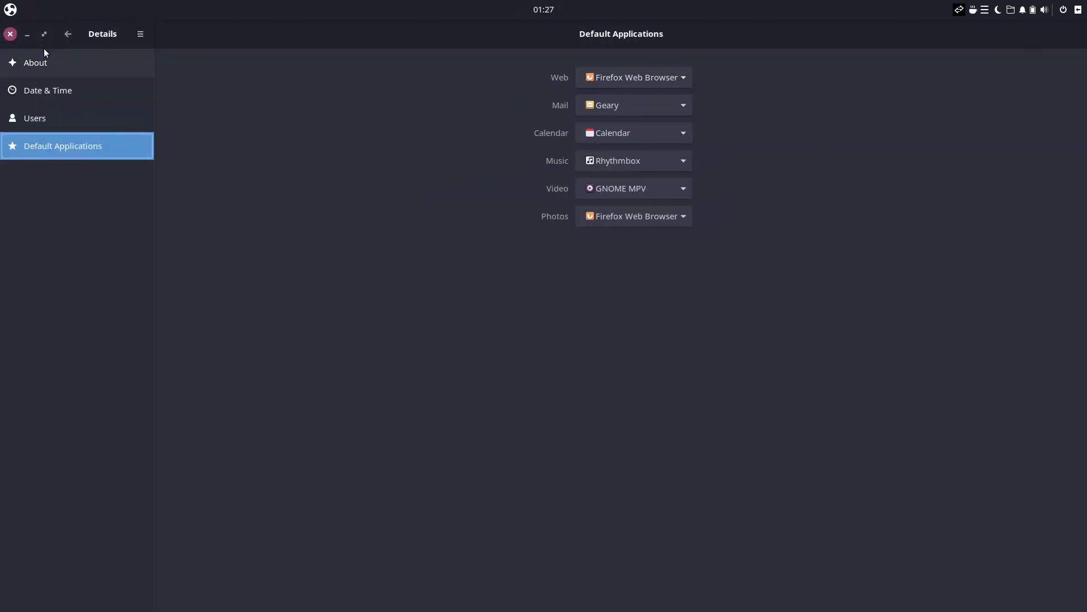
{"action": "left_click", "coordinate": [10, 34]}
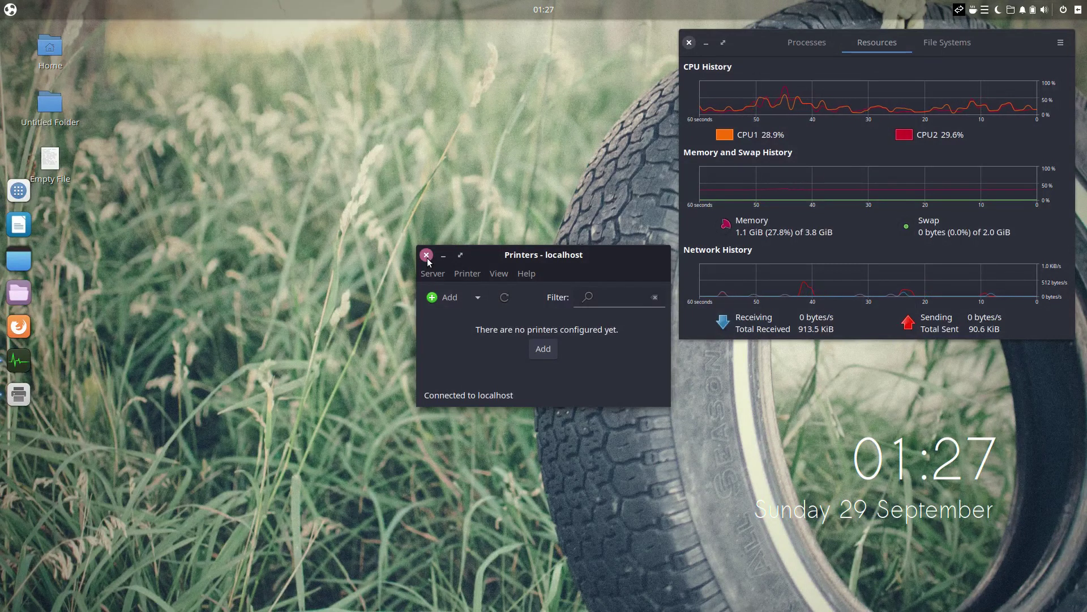
{"action": "left_click", "coordinate": [426, 255]}
- Open the panel's power options to view the available session actions
{"action": "left_click", "coordinate": [1063, 11]}
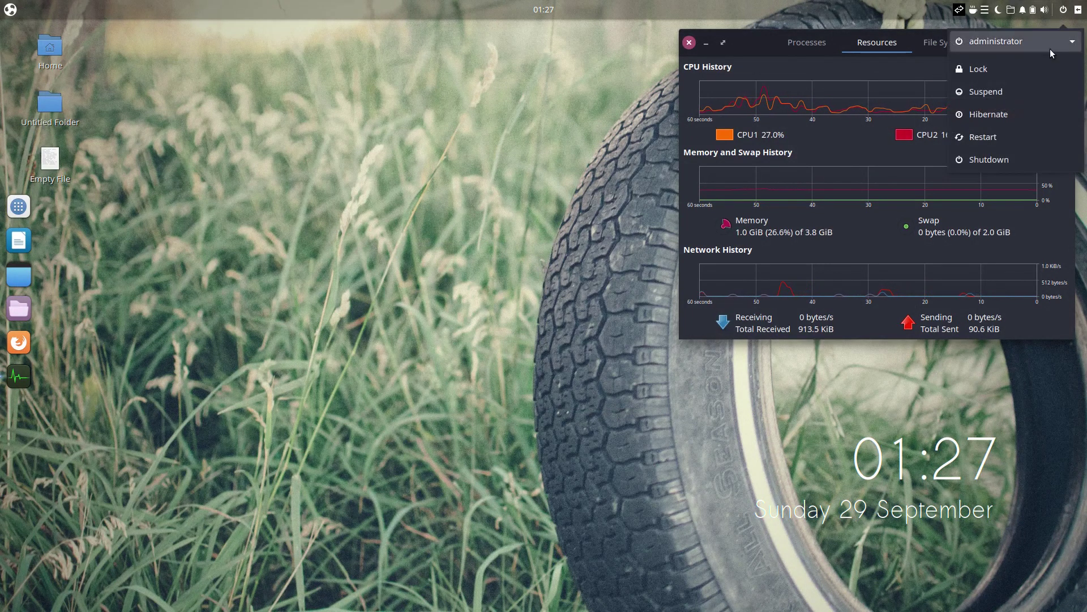